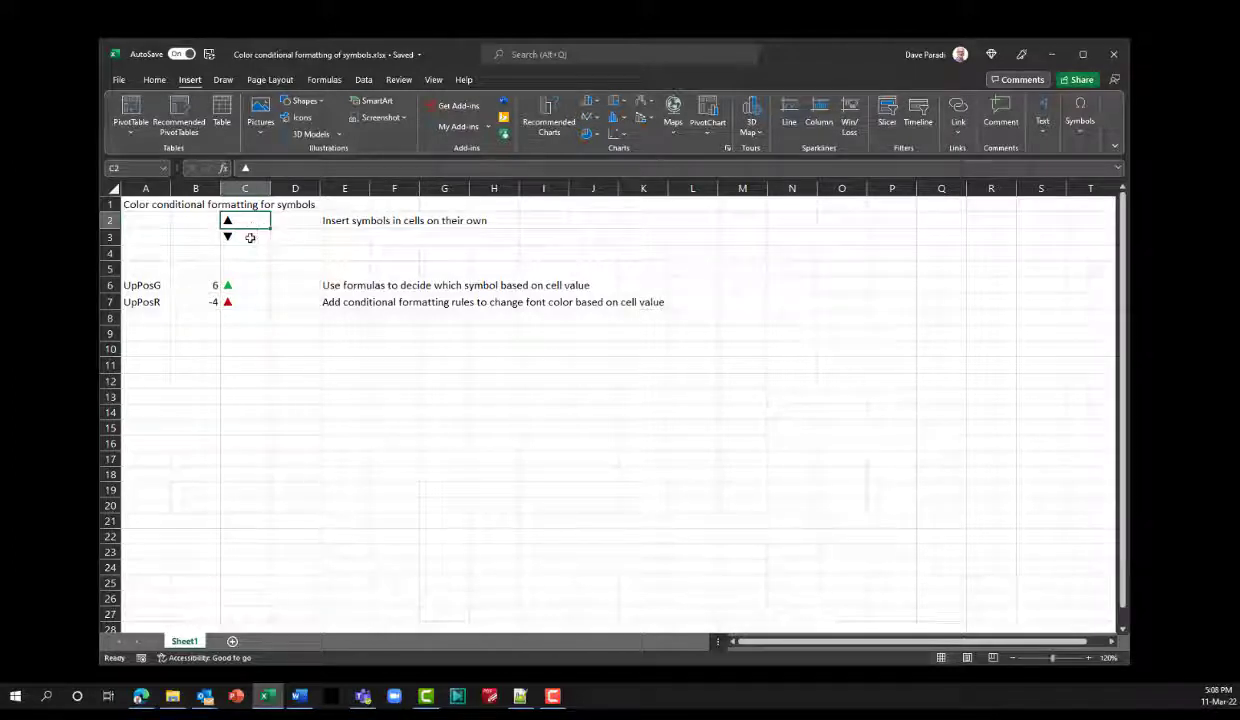
Step: Insert the Black Up-Pointing Triangle symbol from the Segoe UI Symbol font, Geometric Shapes subset, into cell C11
click(153, 80)
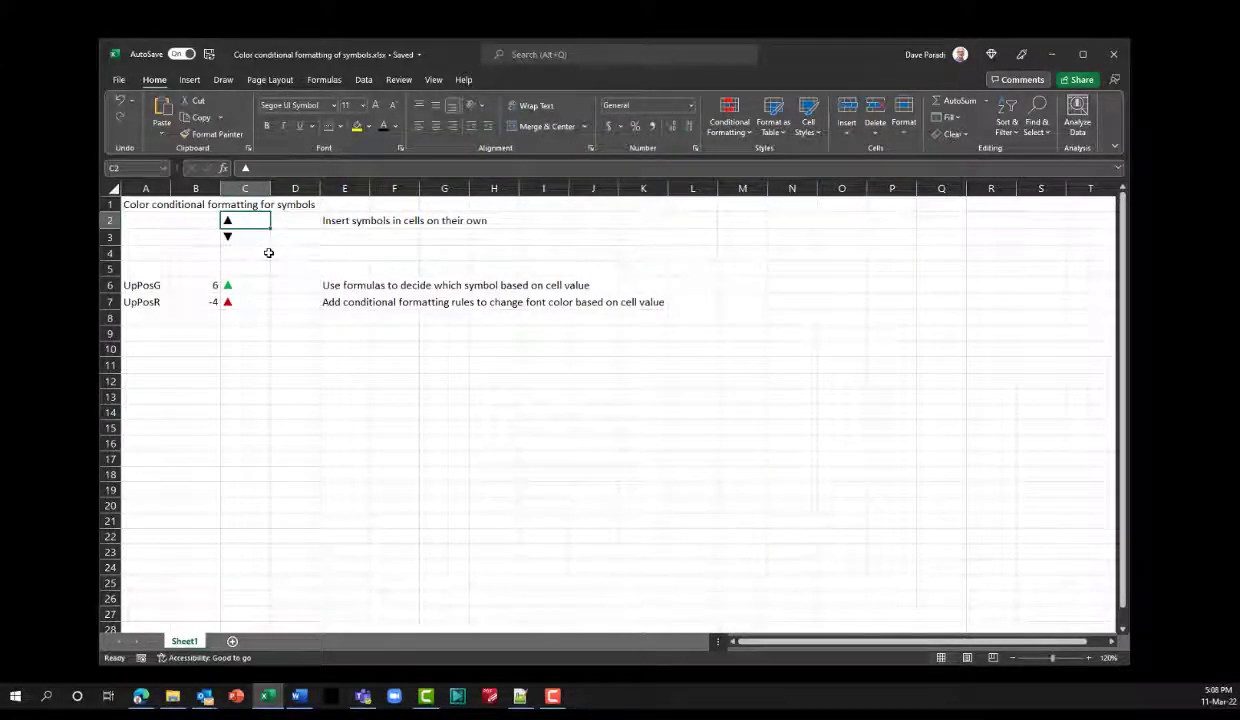
click(244, 365)
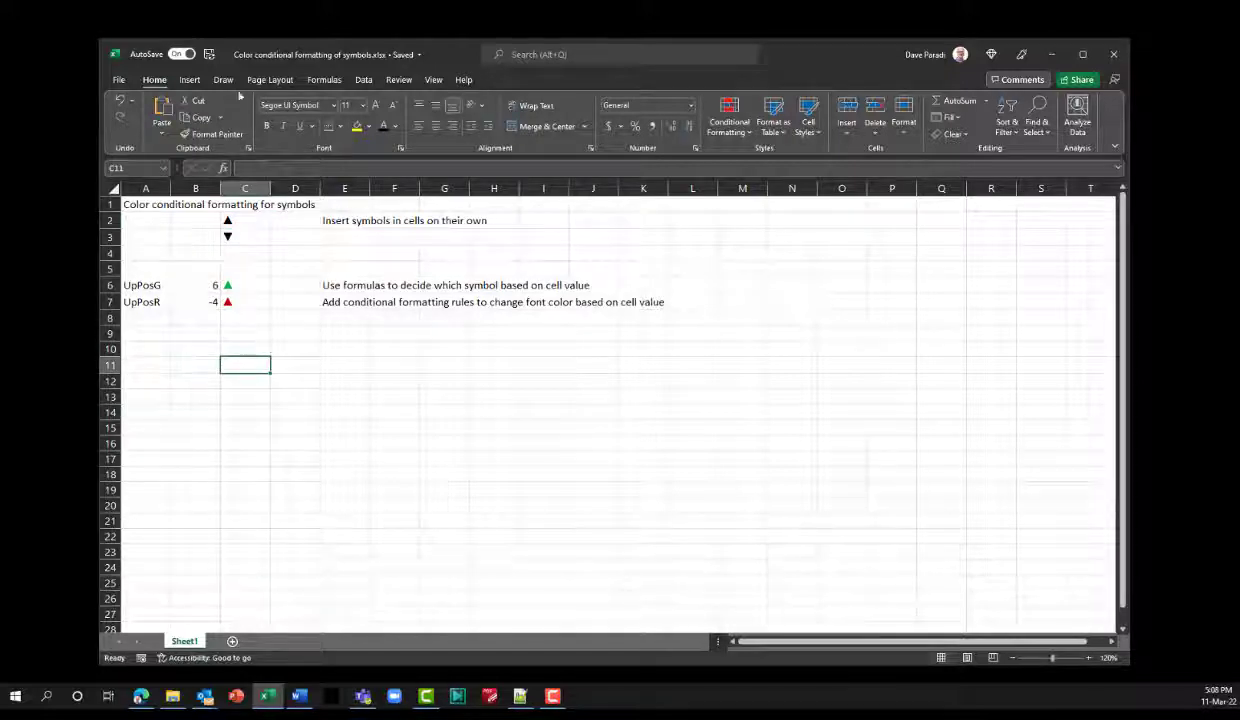
click(190, 80)
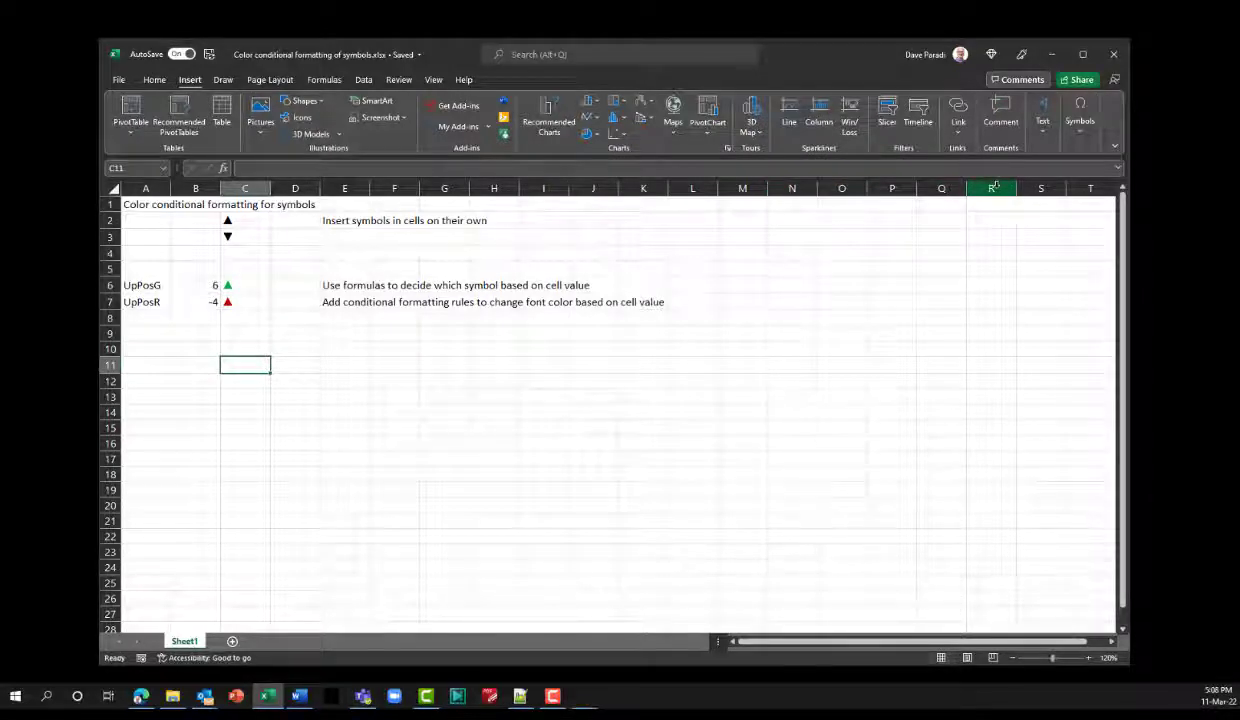
click(1092, 126)
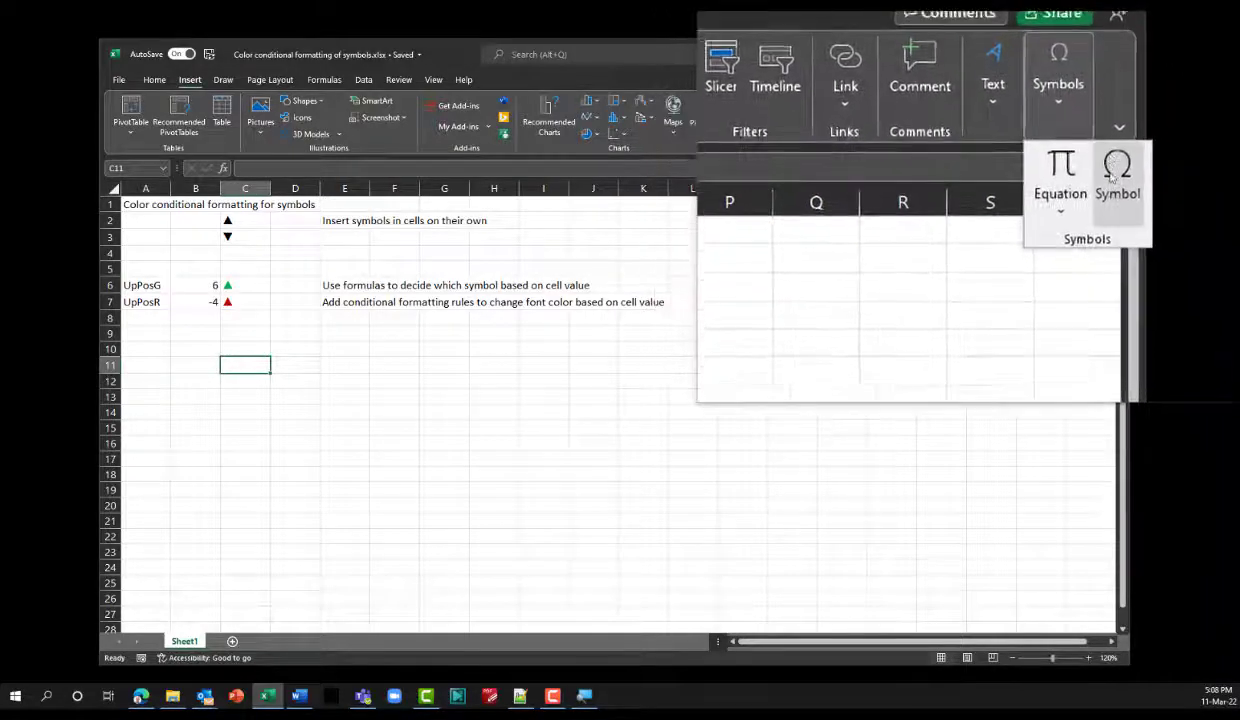
click(1113, 175)
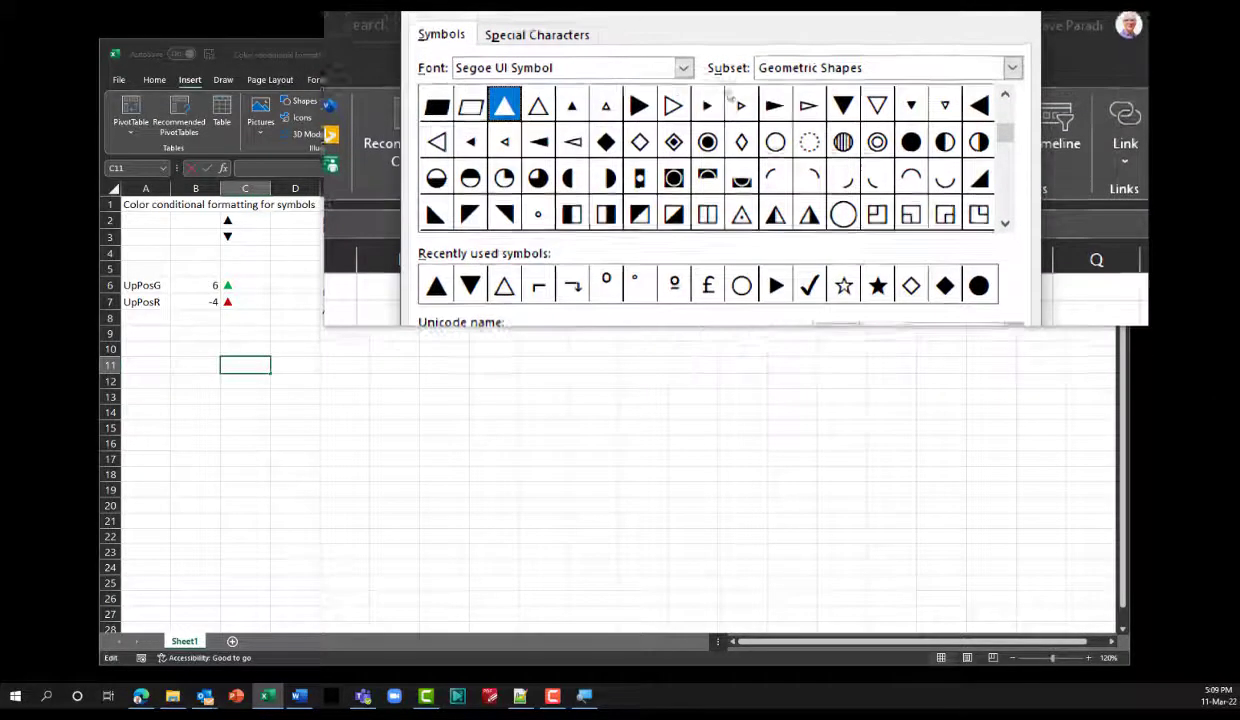
click(705, 80)
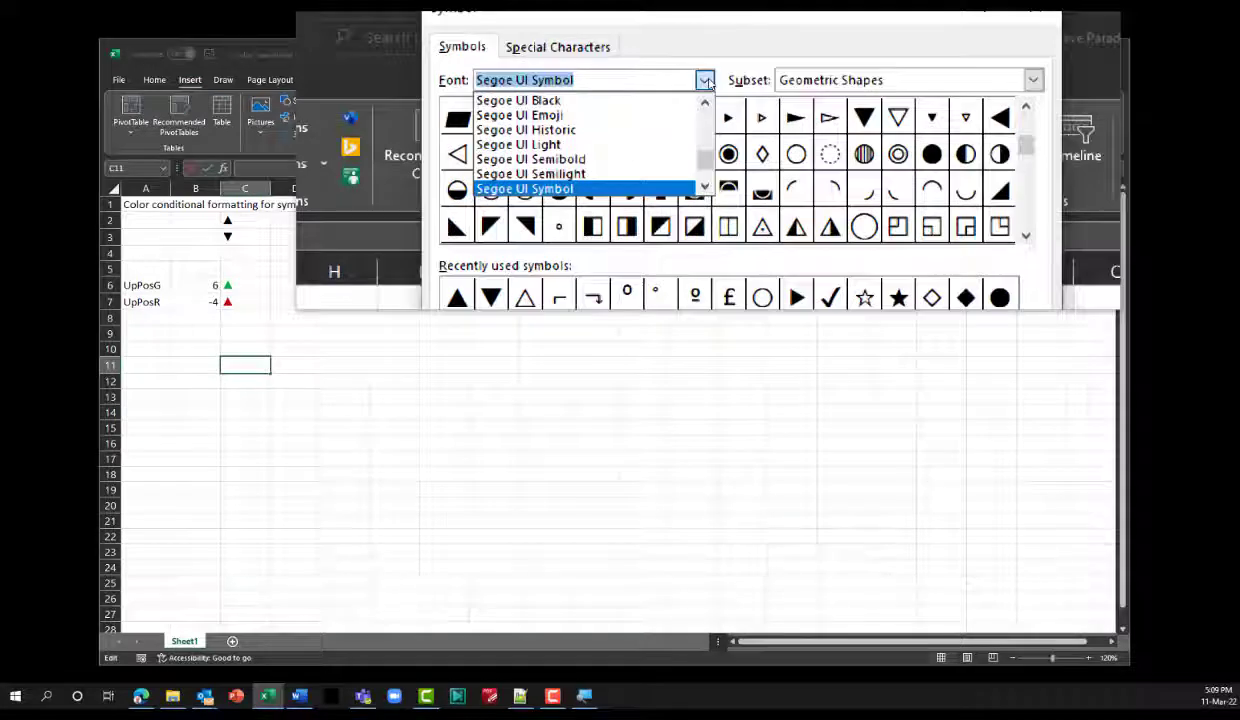
click(706, 82)
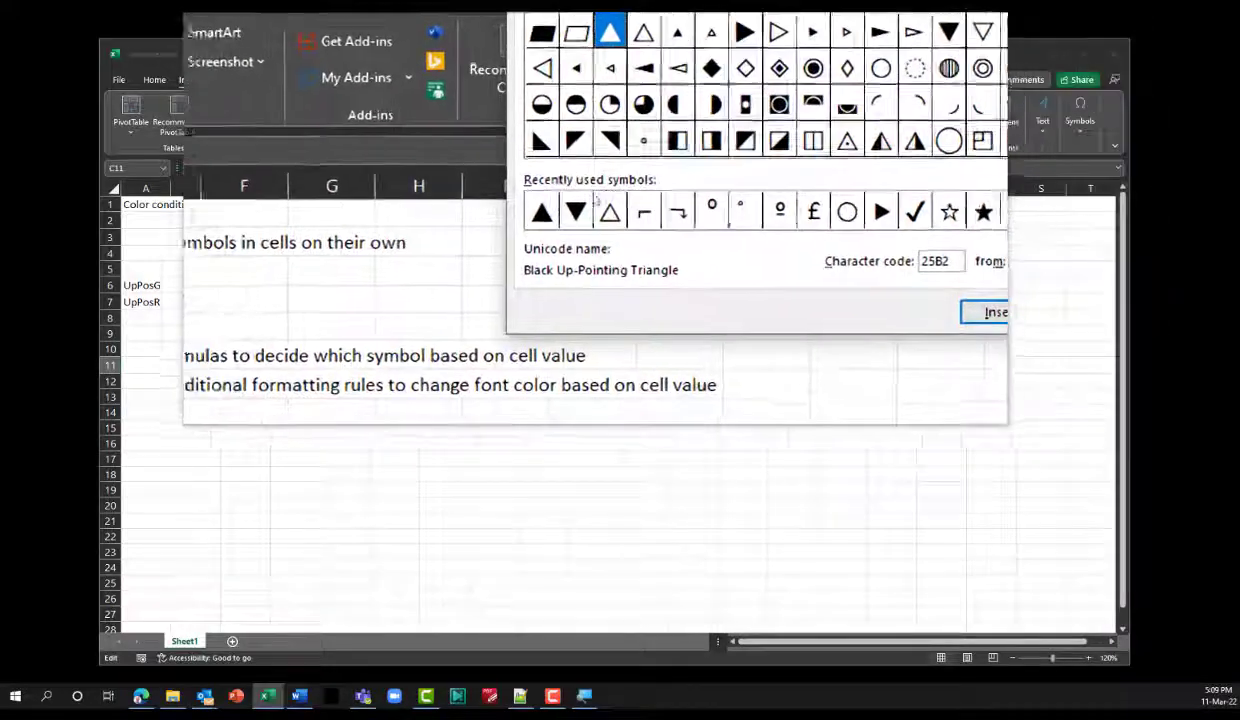
click(568, 206)
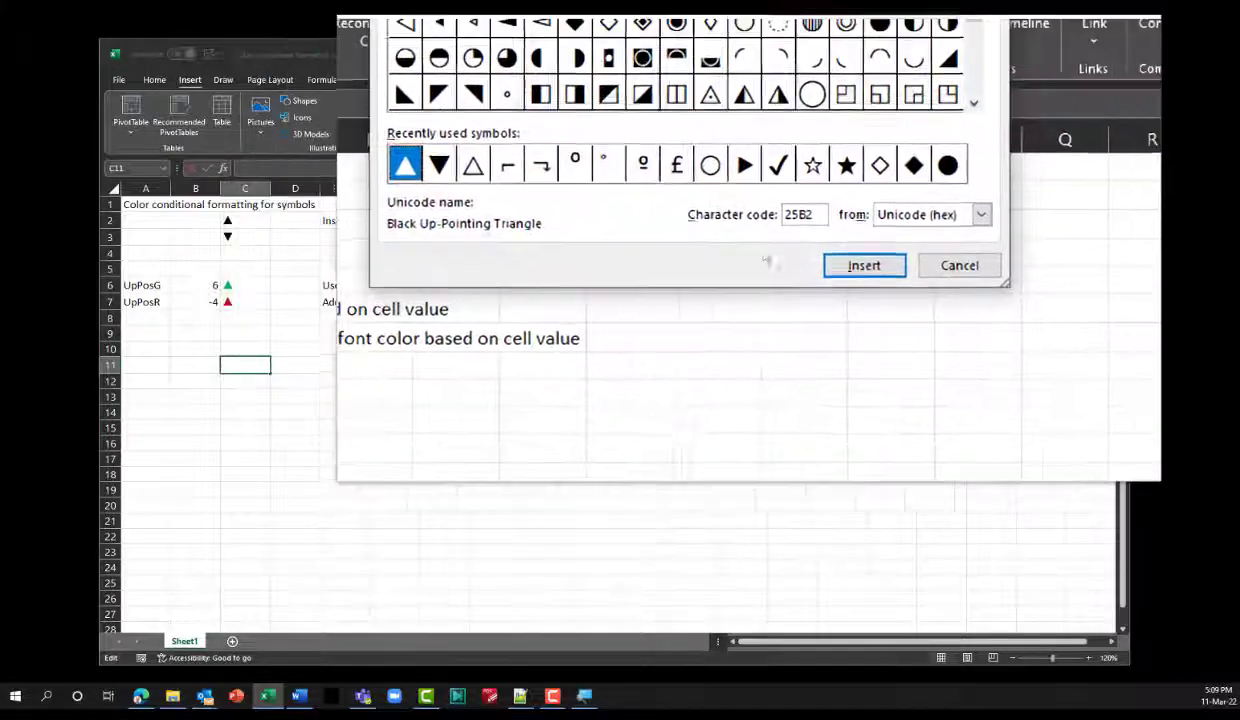
click(820, 262)
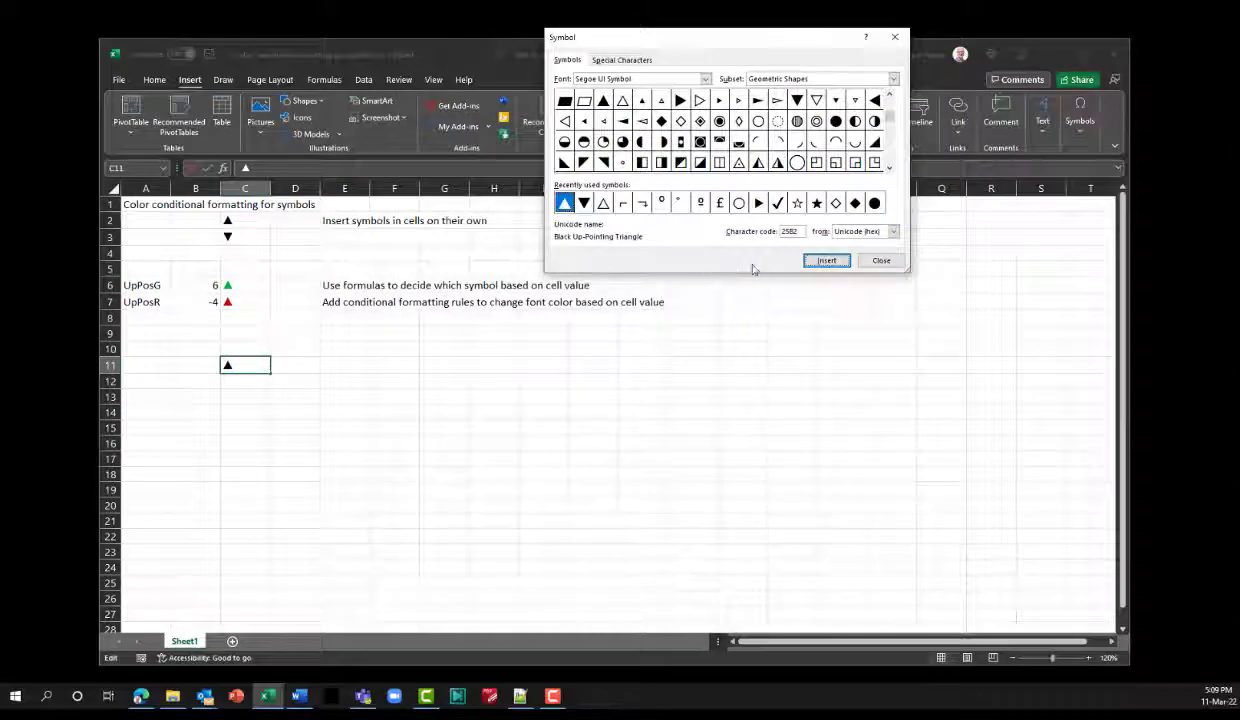
click(878, 262)
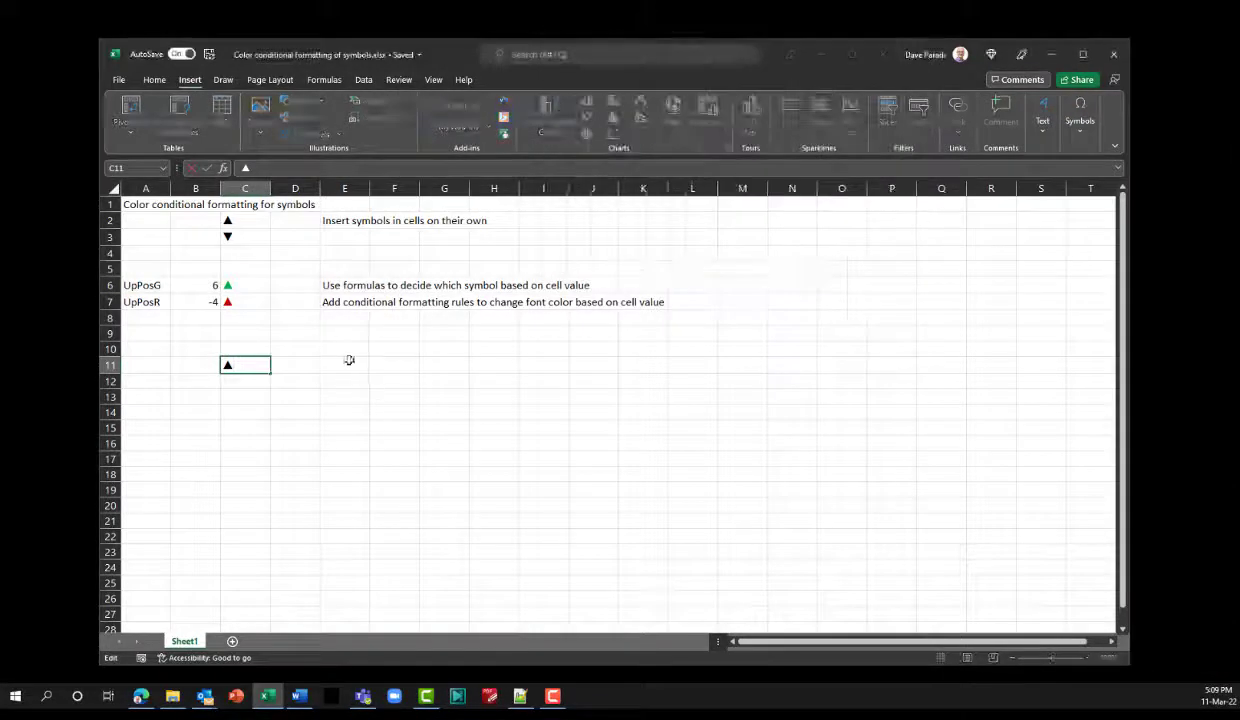
key(Return)
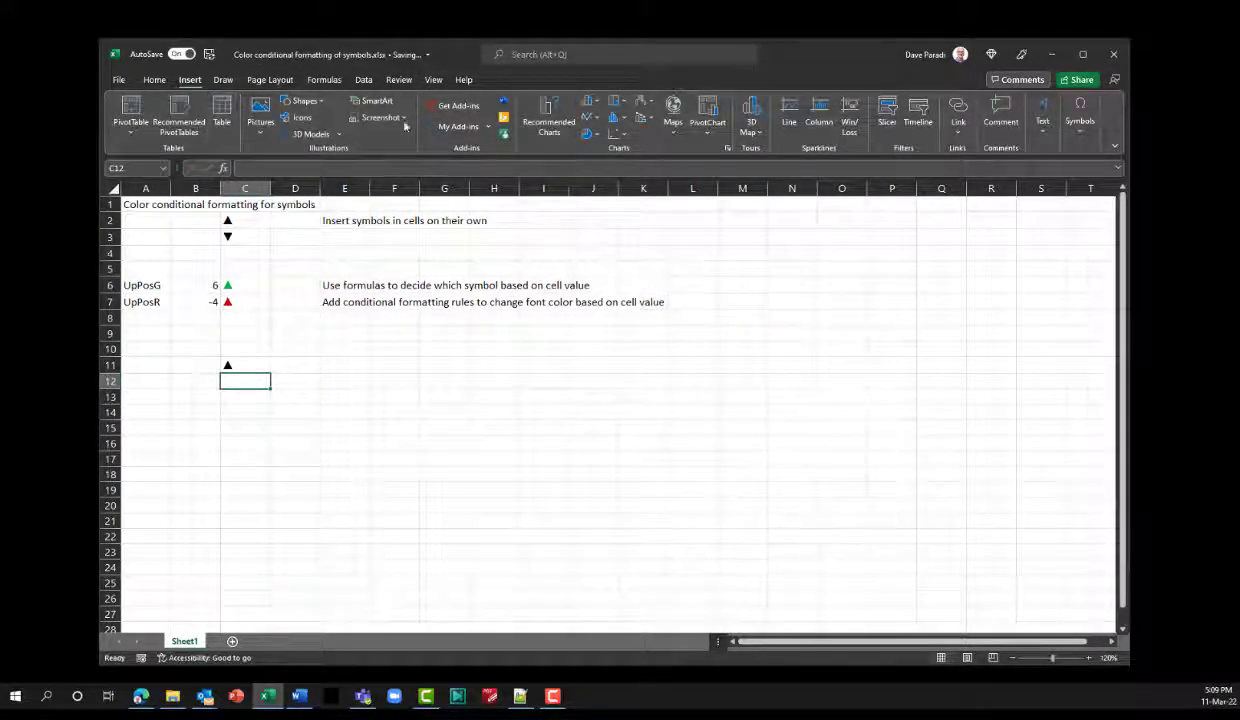
Step: Insert the Black Down-Pointing Triangle symbol from the Segoe UI Symbol font into cell C12
click(1087, 130)
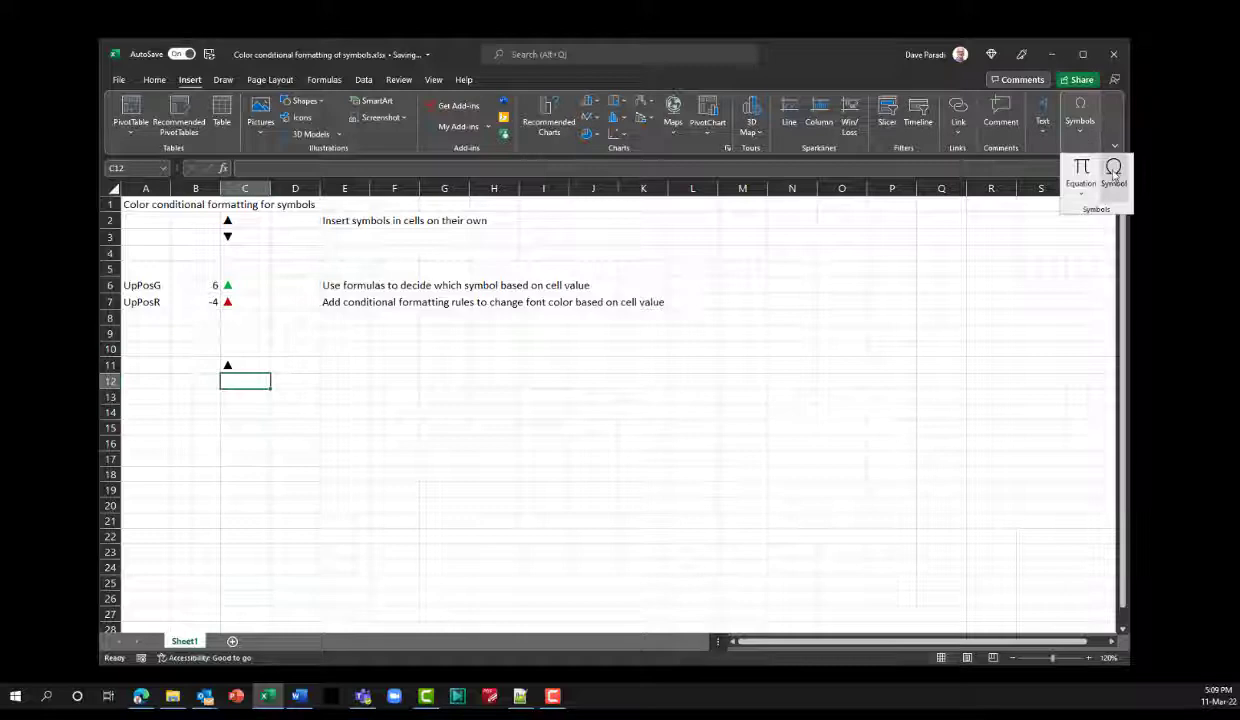
click(1110, 168)
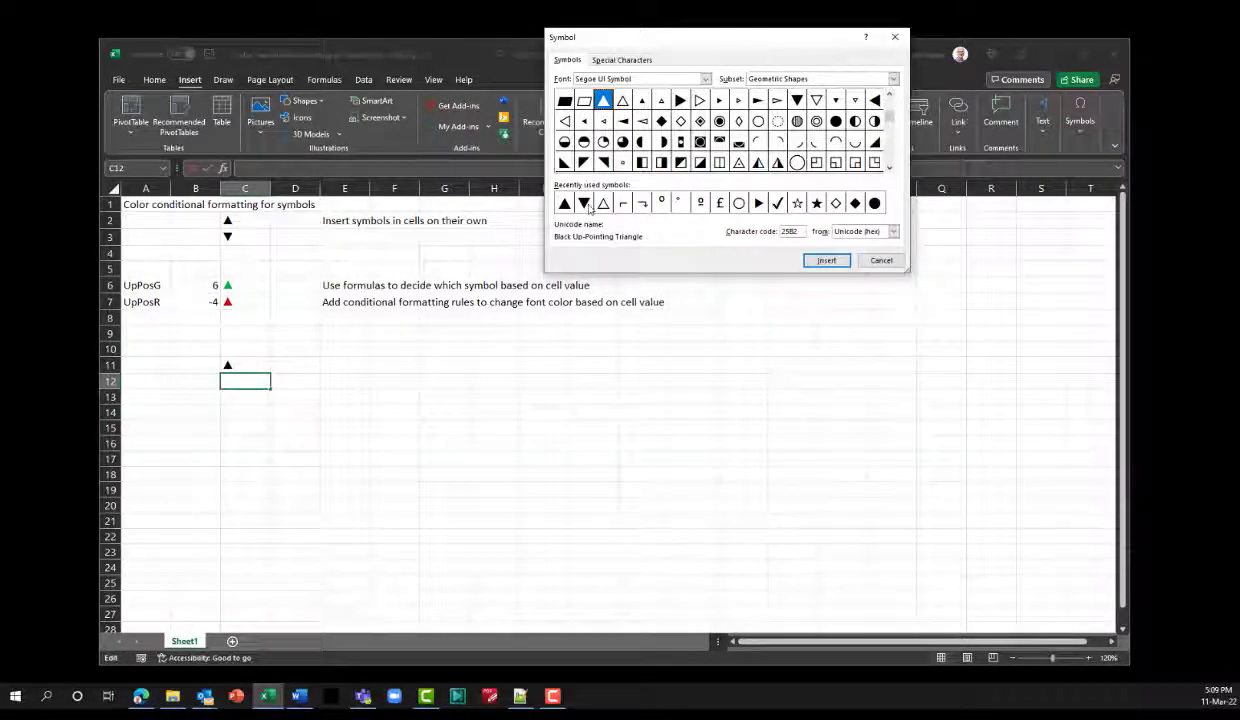
click(584, 203)
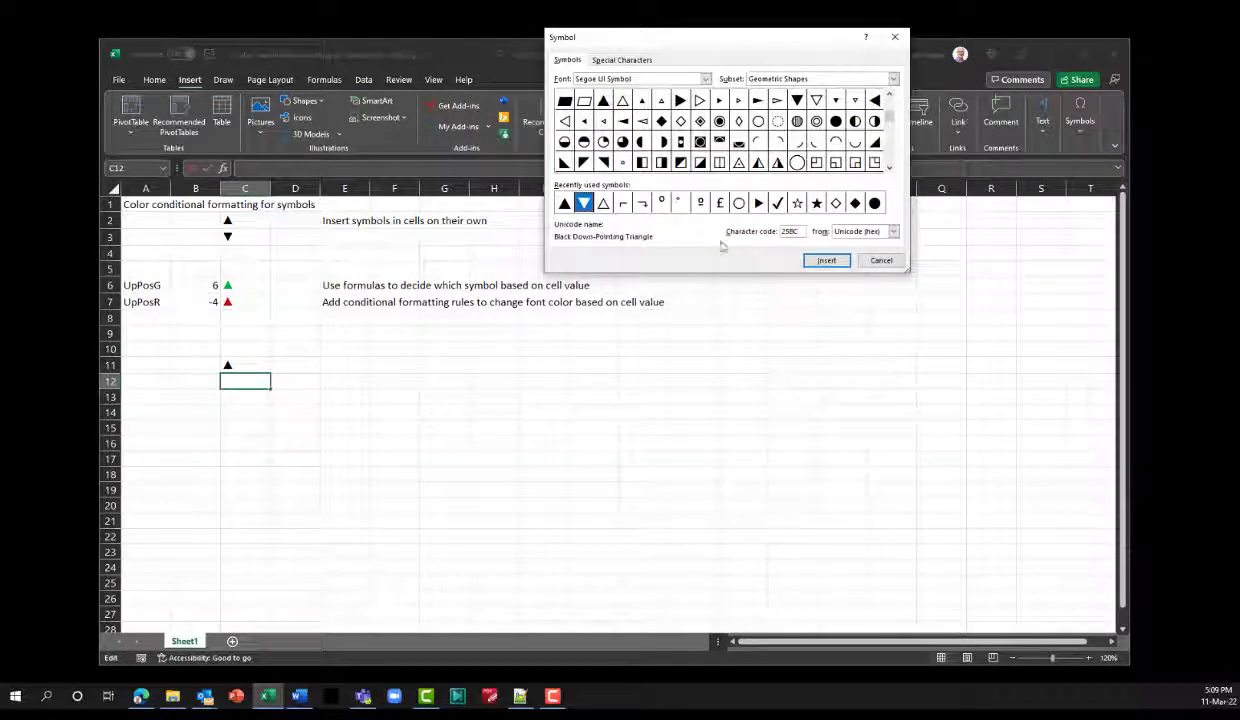
click(826, 262)
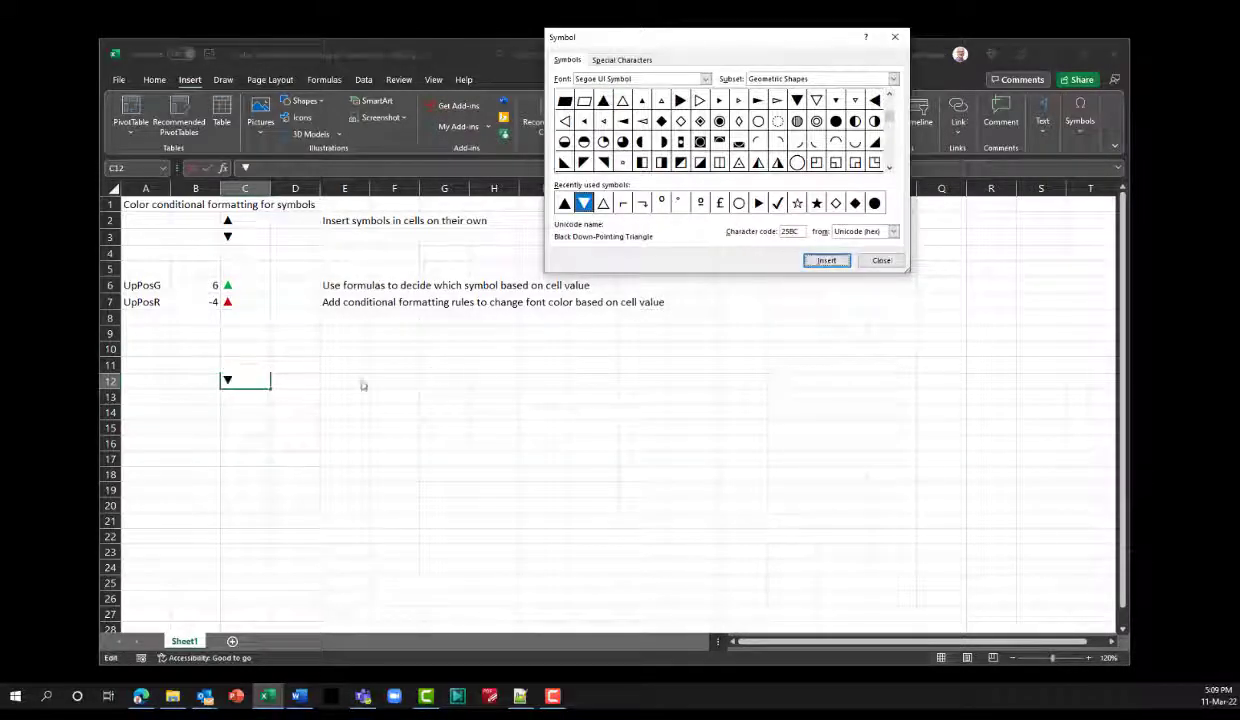
click(880, 261)
key(Return)
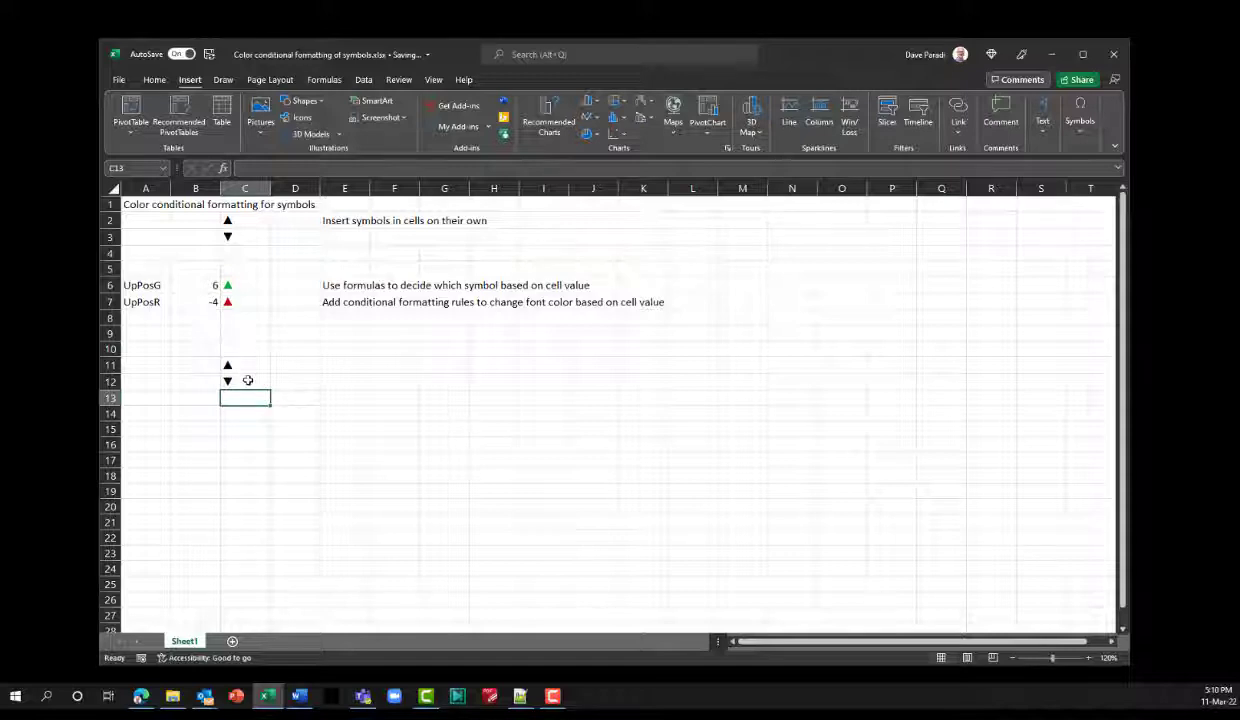
Step: Enter the label Revenue in cell A14 and the value 2.3% in cell B14
click(138, 411)
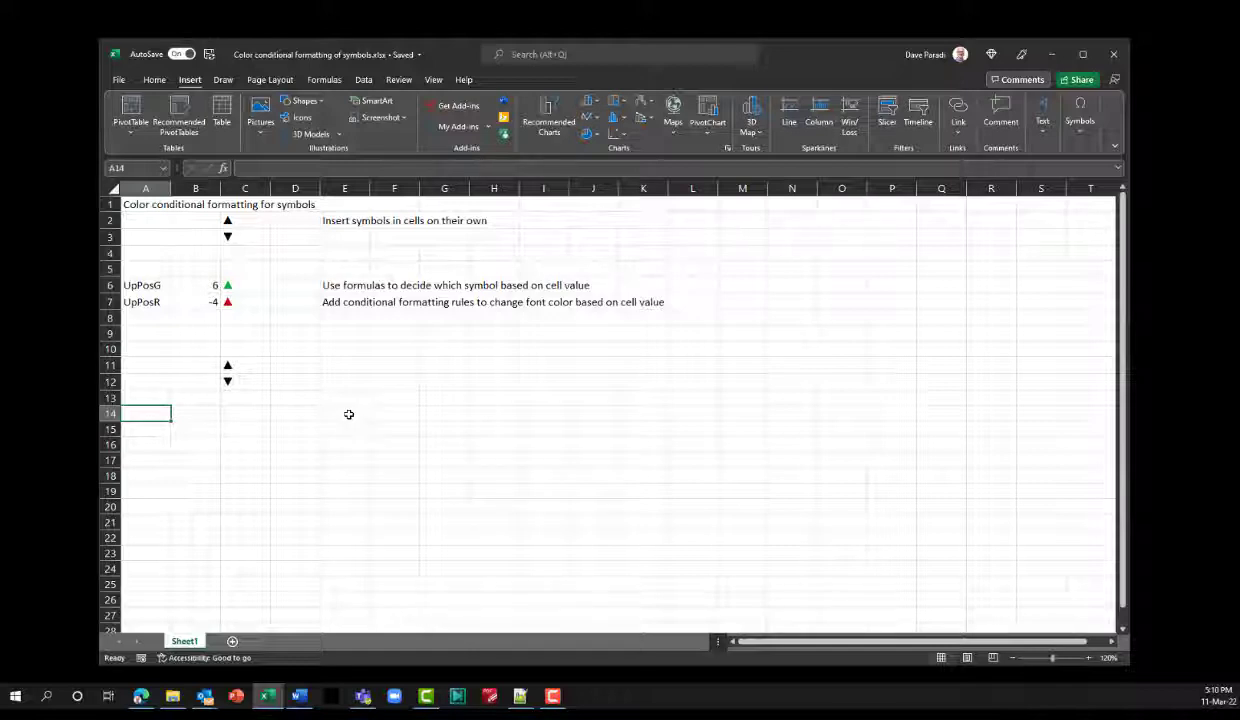
text(Revenue)
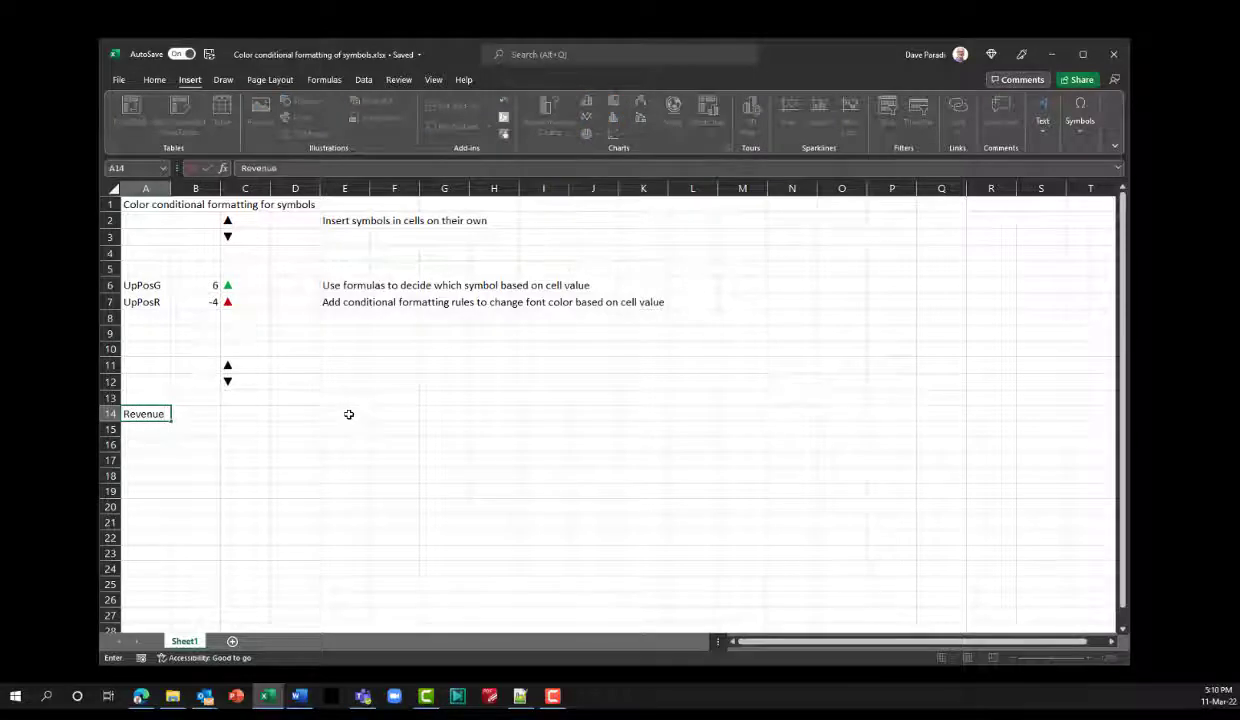
key(Tab)
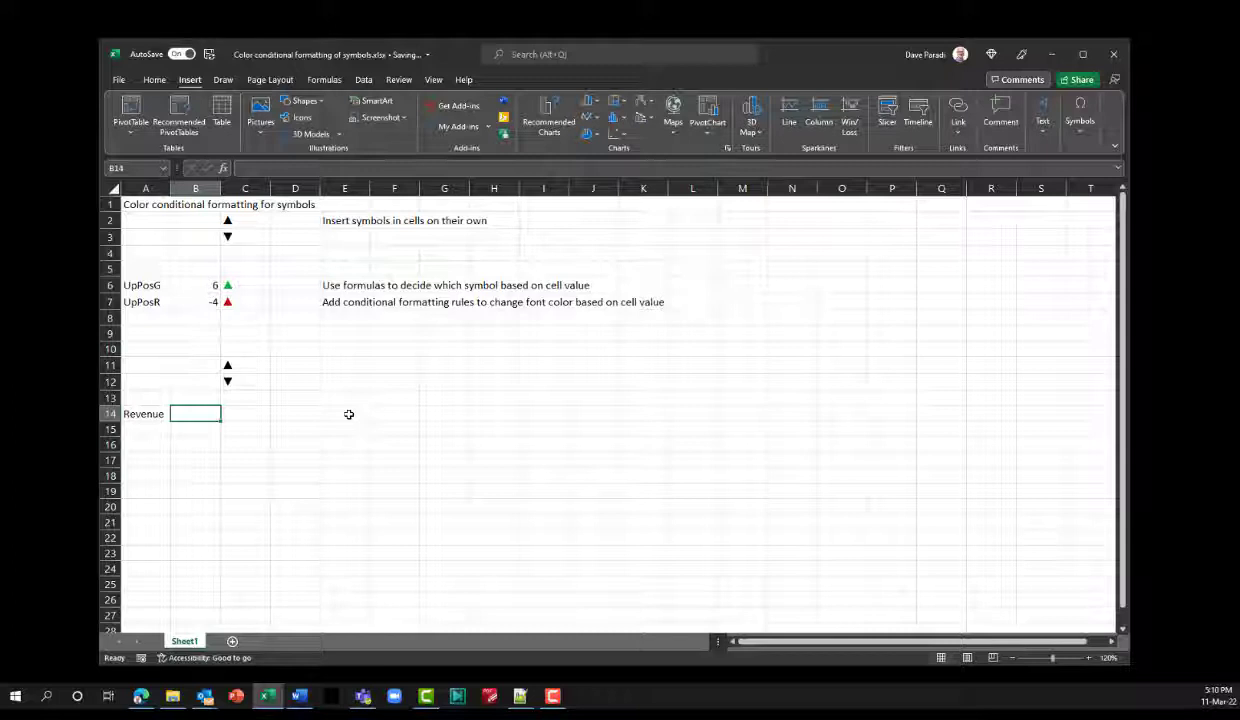
text(2.3%)
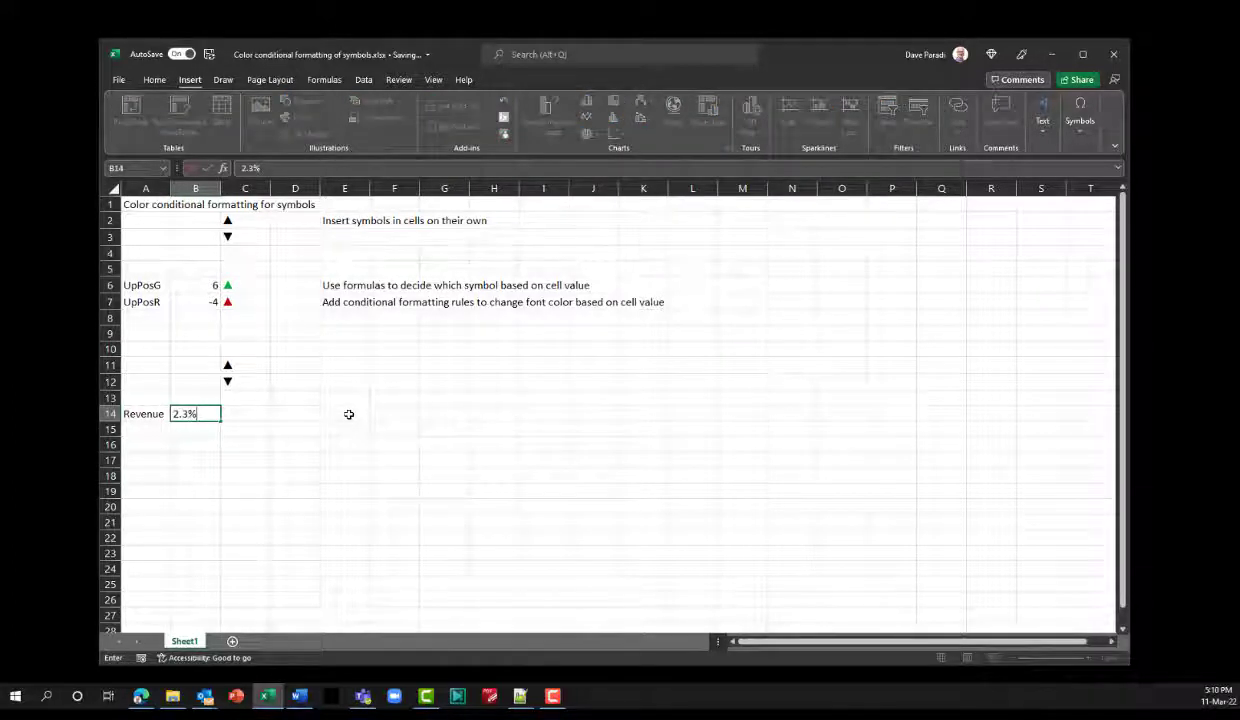
key(Tab)
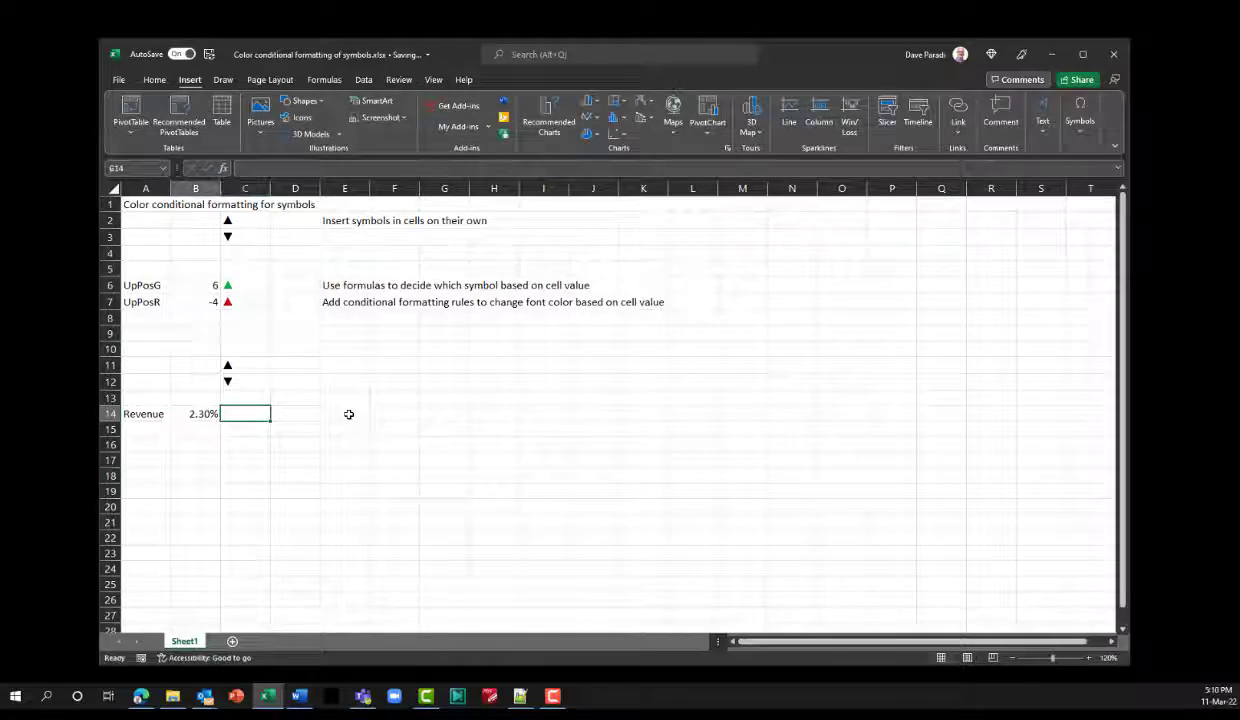
Step: Enter the label Expenses in cell A15 and the value 1.2% in cell B15
key(Left)
key(Left)
key(Down)
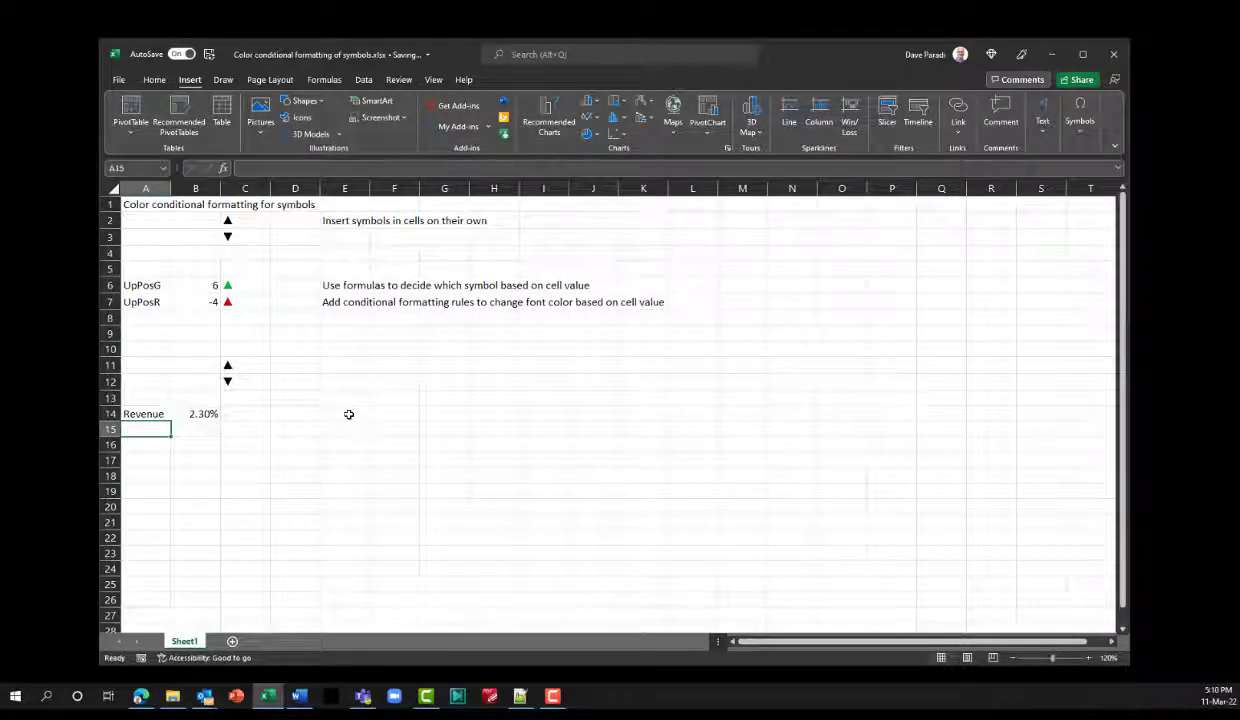
text(Expenses)
key(Tab)
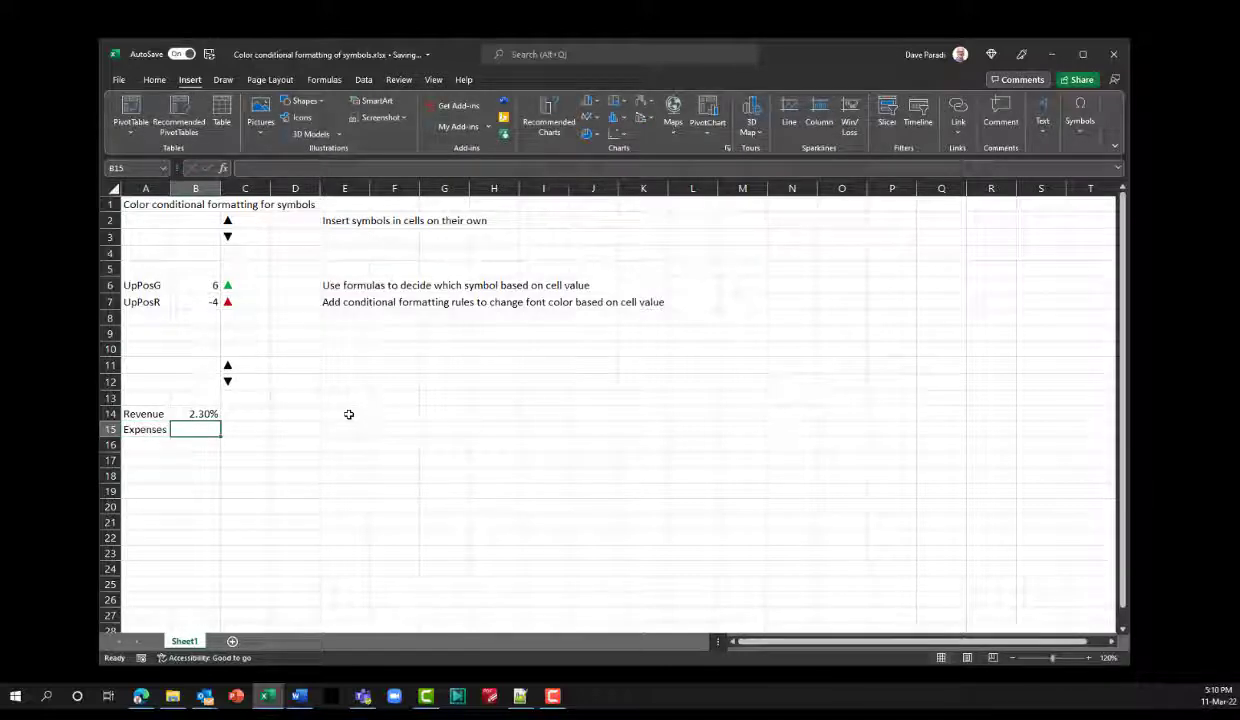
text(1.2%)
key(Tab)
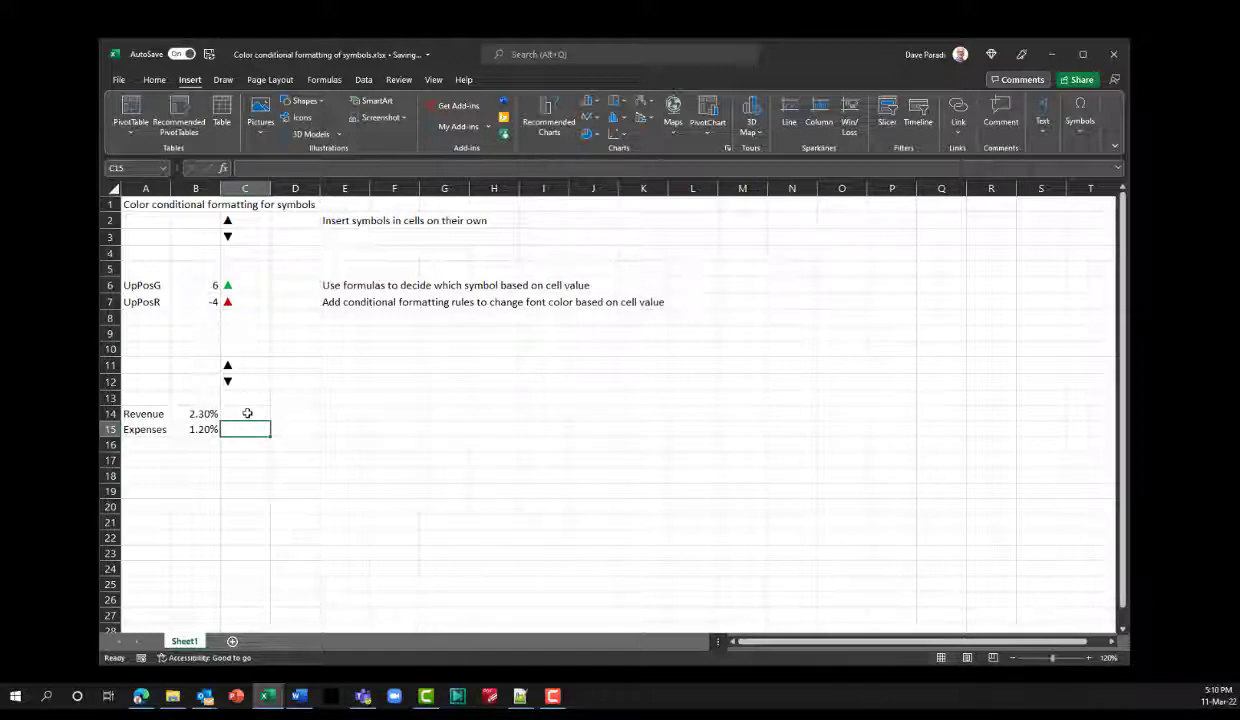
Step: Enter the formula =IF(B14>0,$C$11,C12) in cell C14, with an absolute reference to the up triangle
click(248, 413)
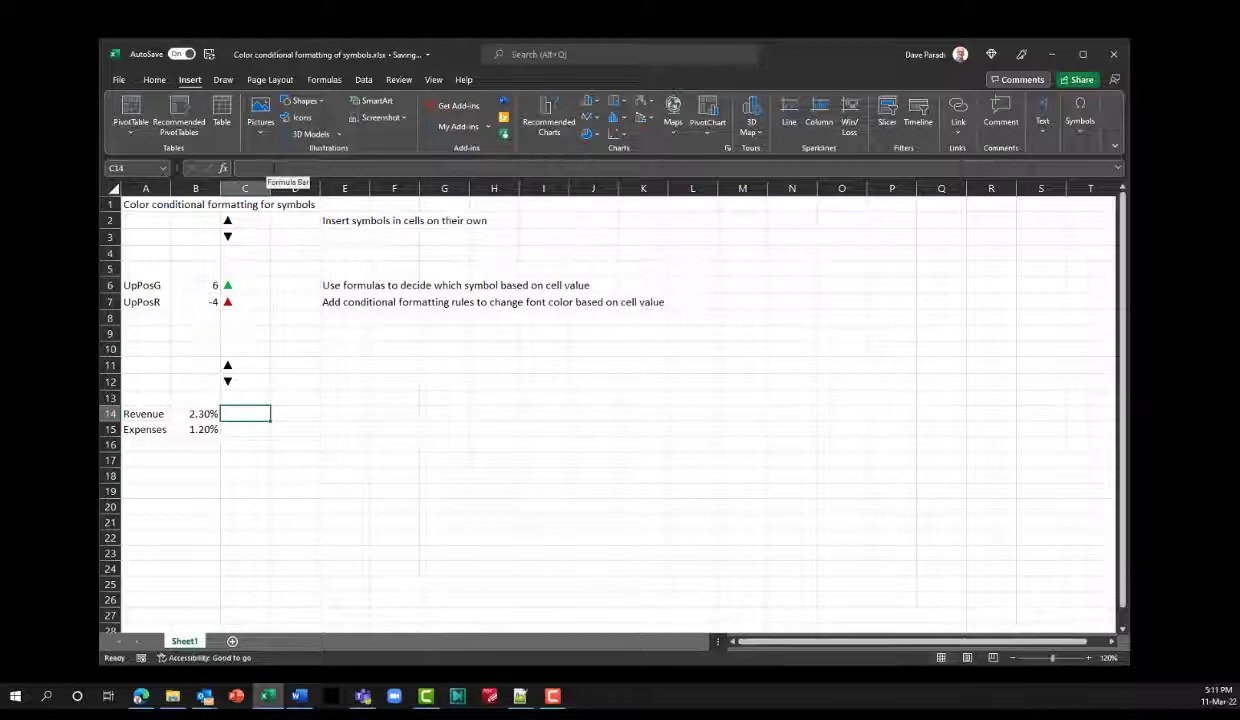
click(273, 168)
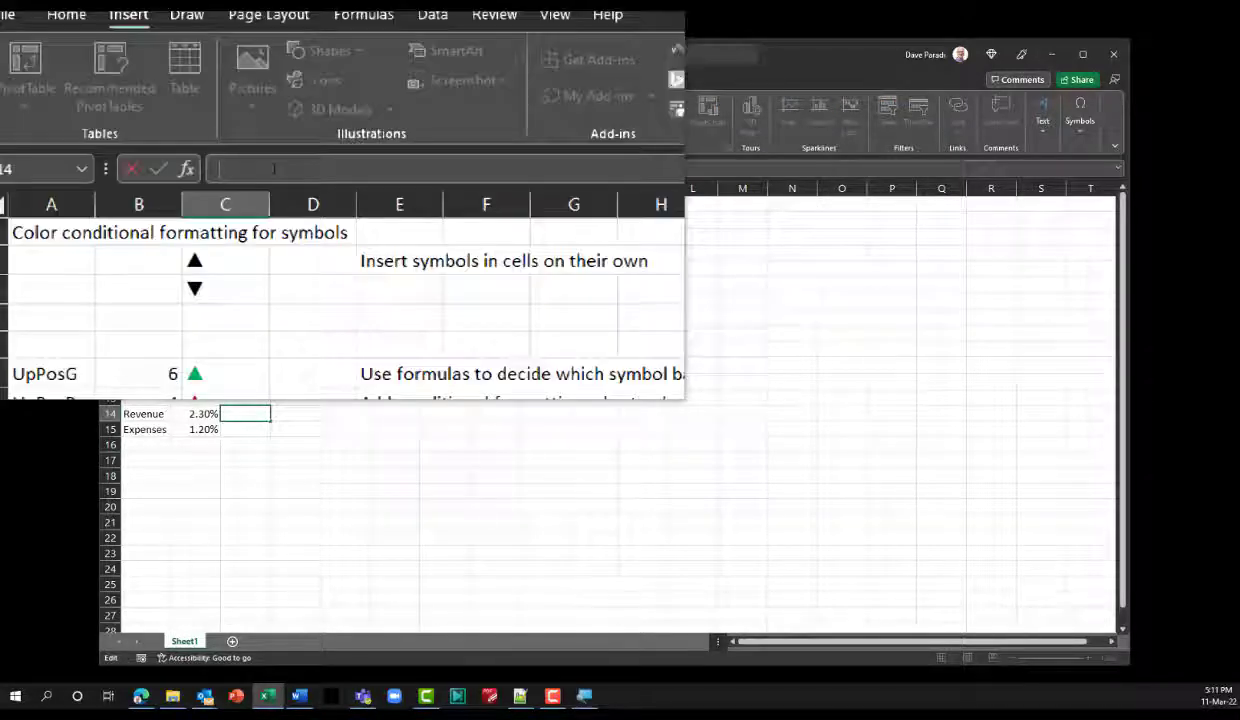
text(=if)
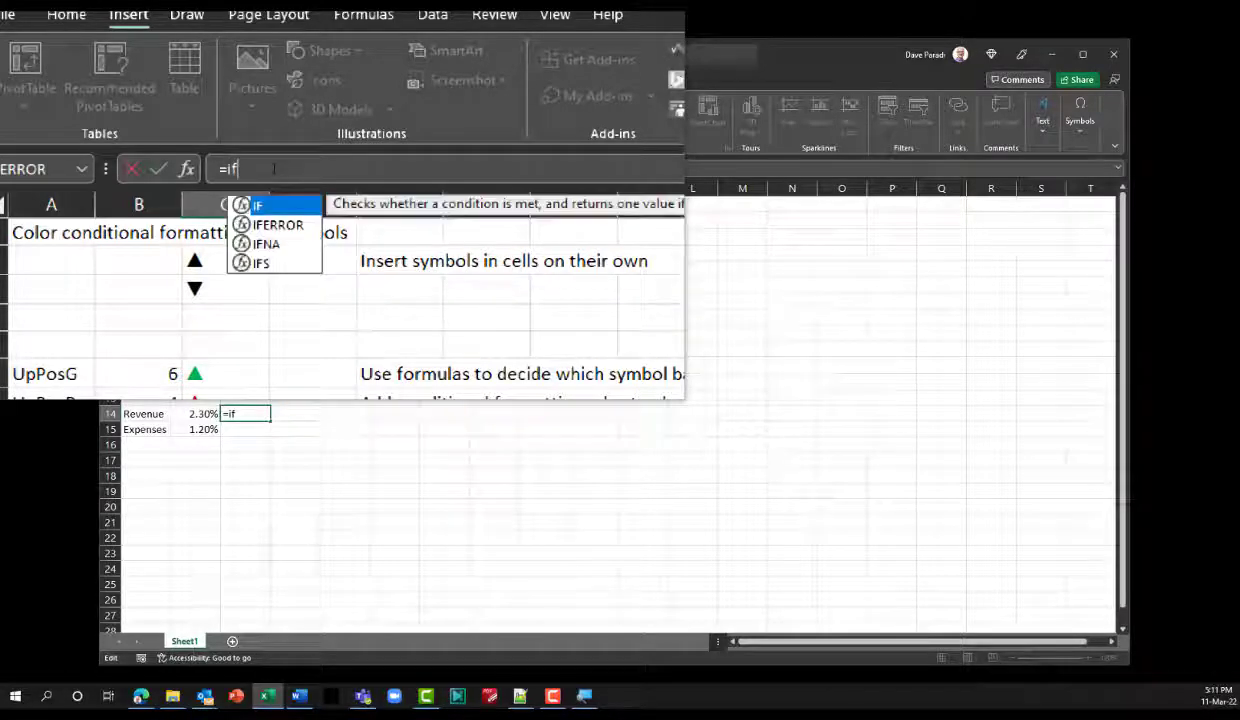
text(()
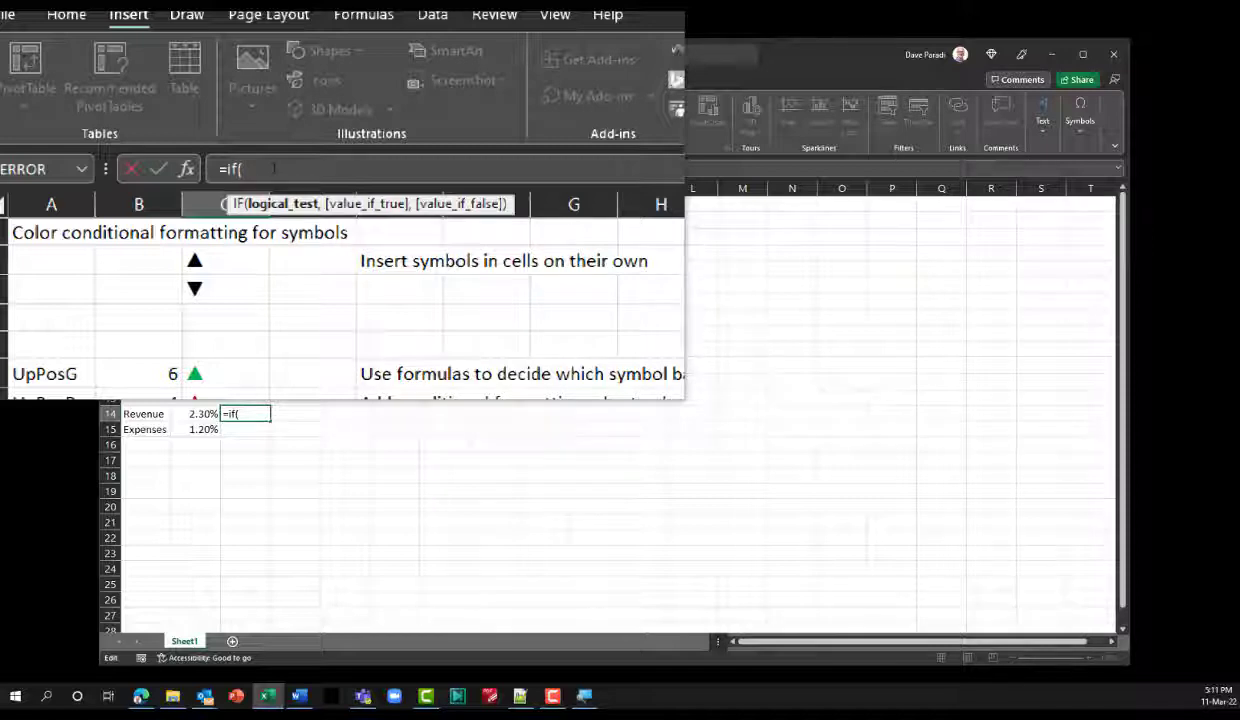
text(b14)
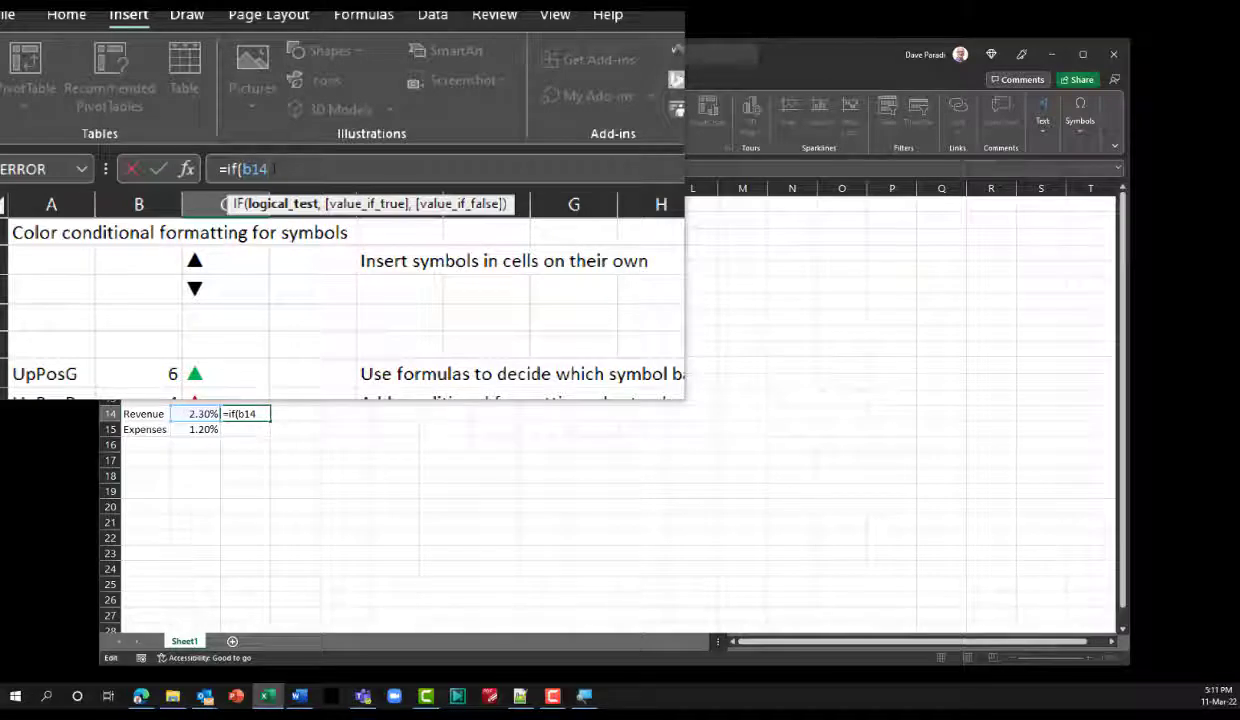
text(>0,)
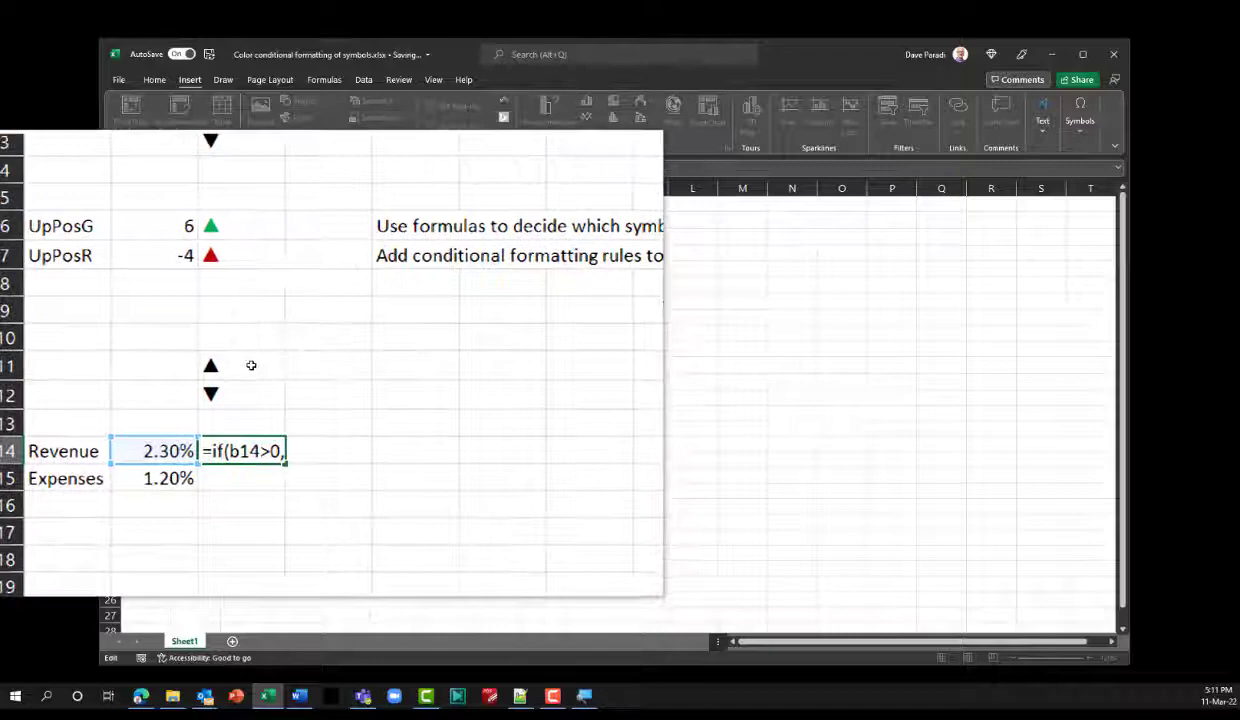
click(251, 365)
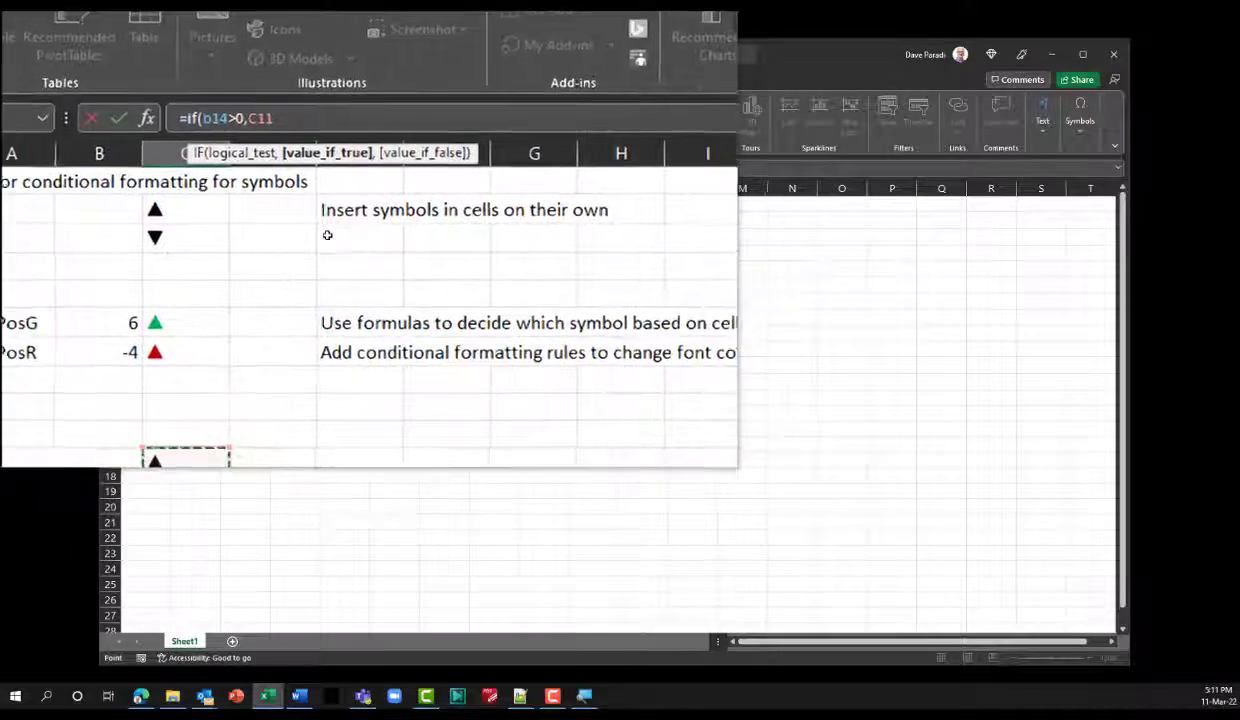
key(F4)
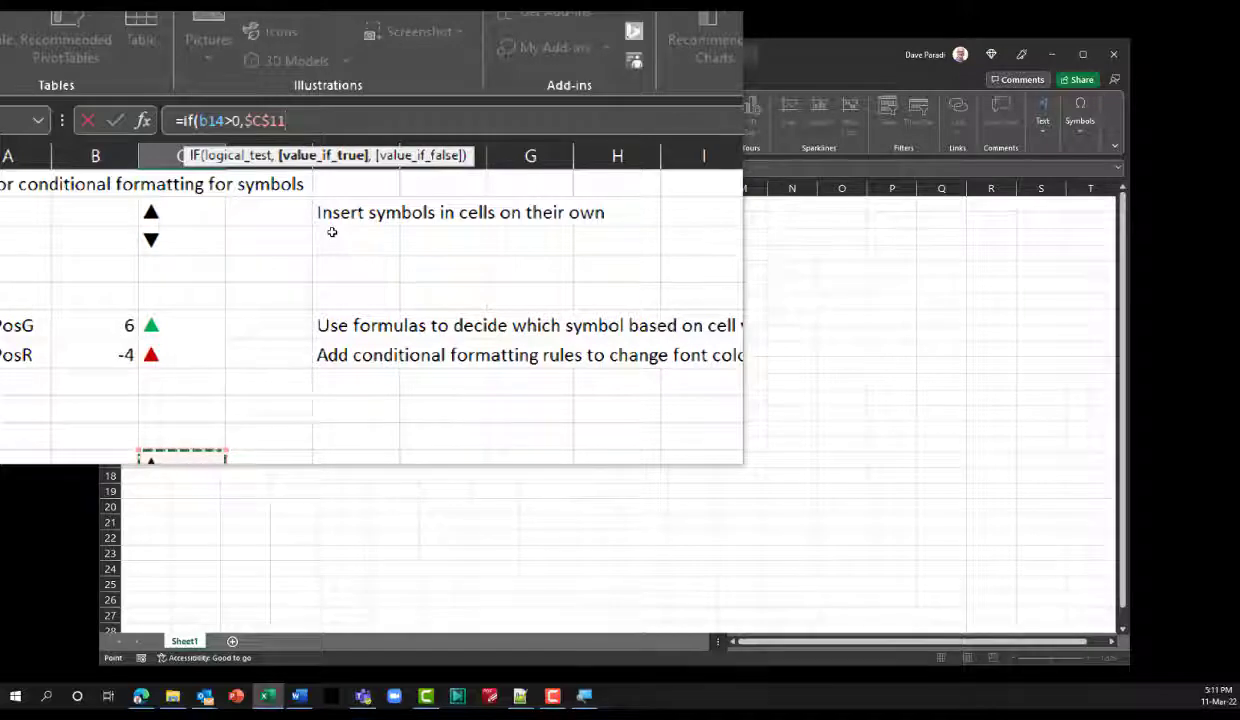
text(,)
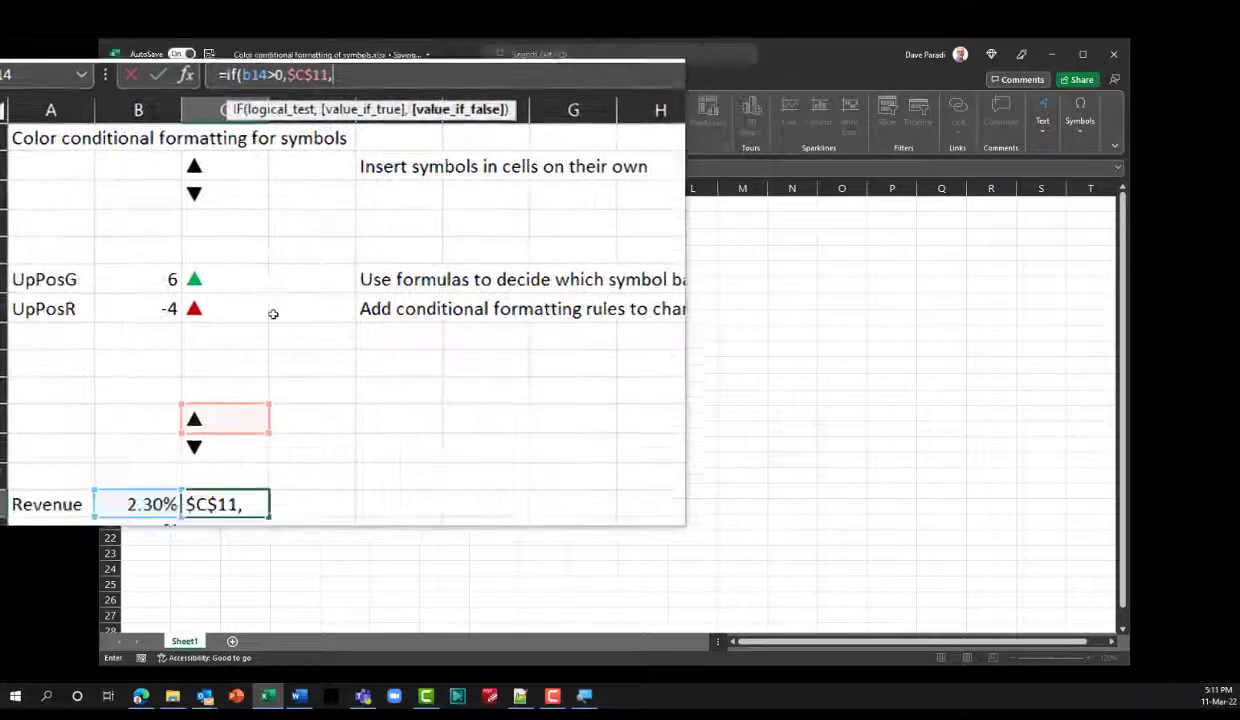
click(245, 410)
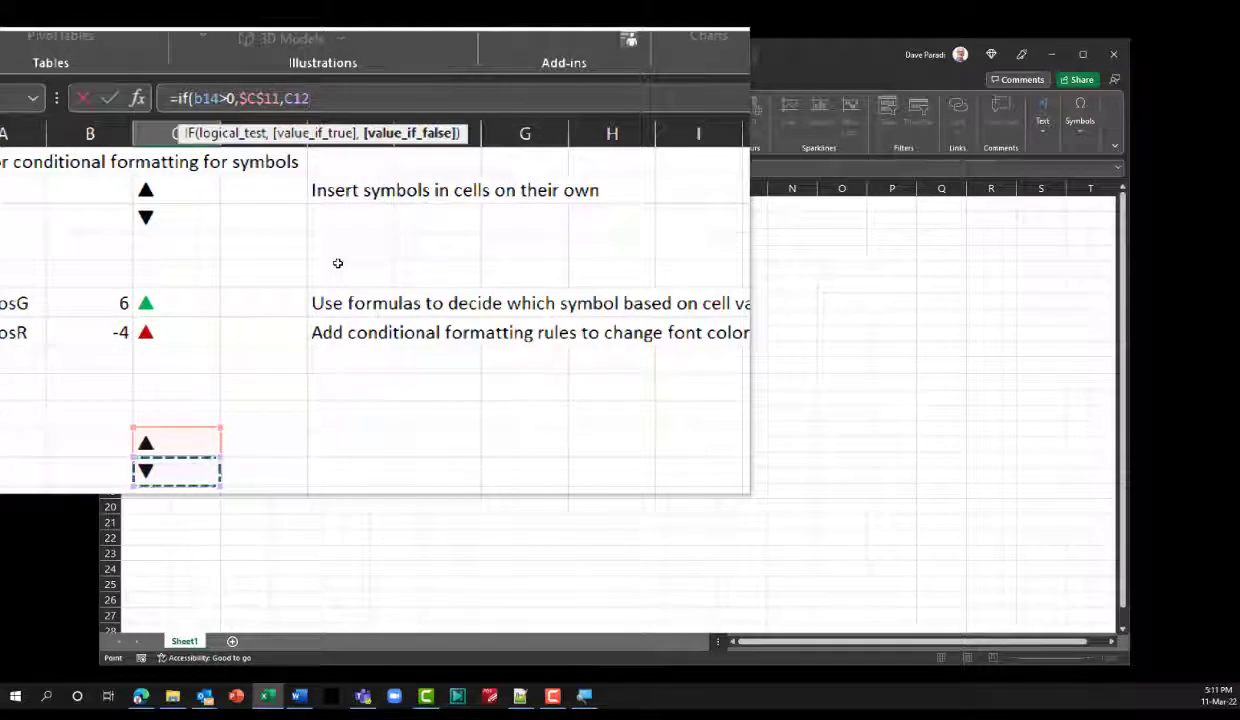
text())
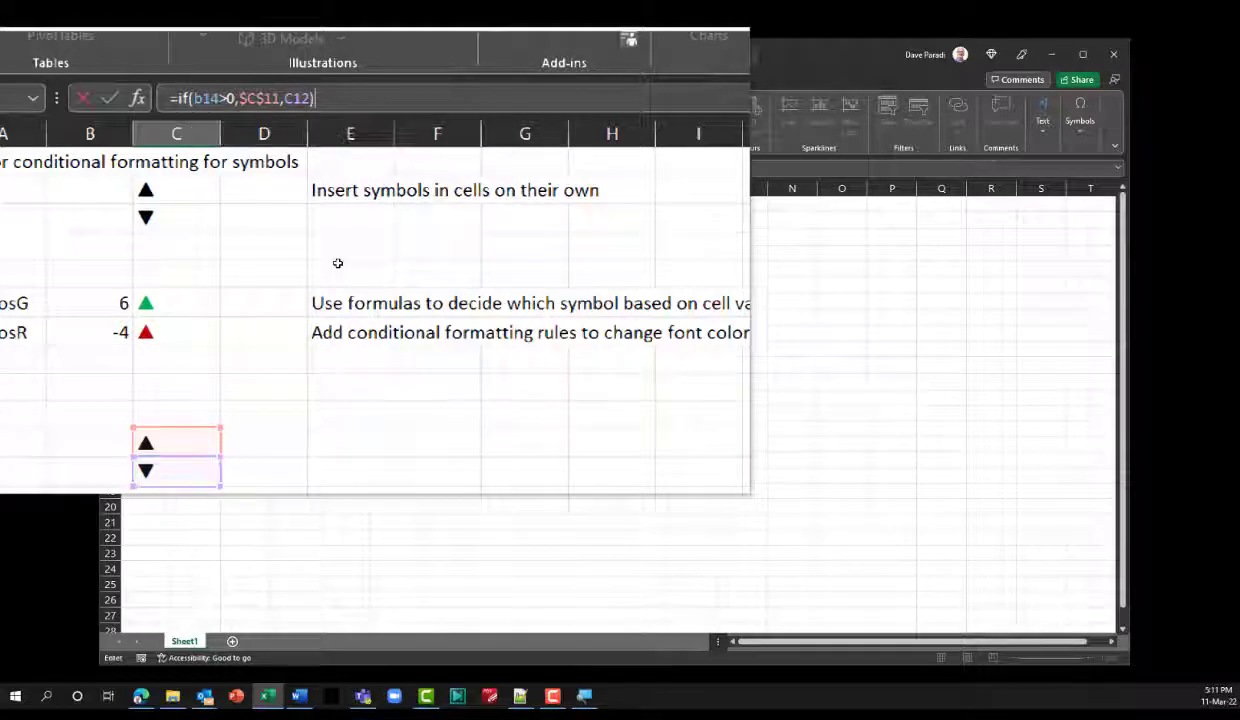
key(Return)
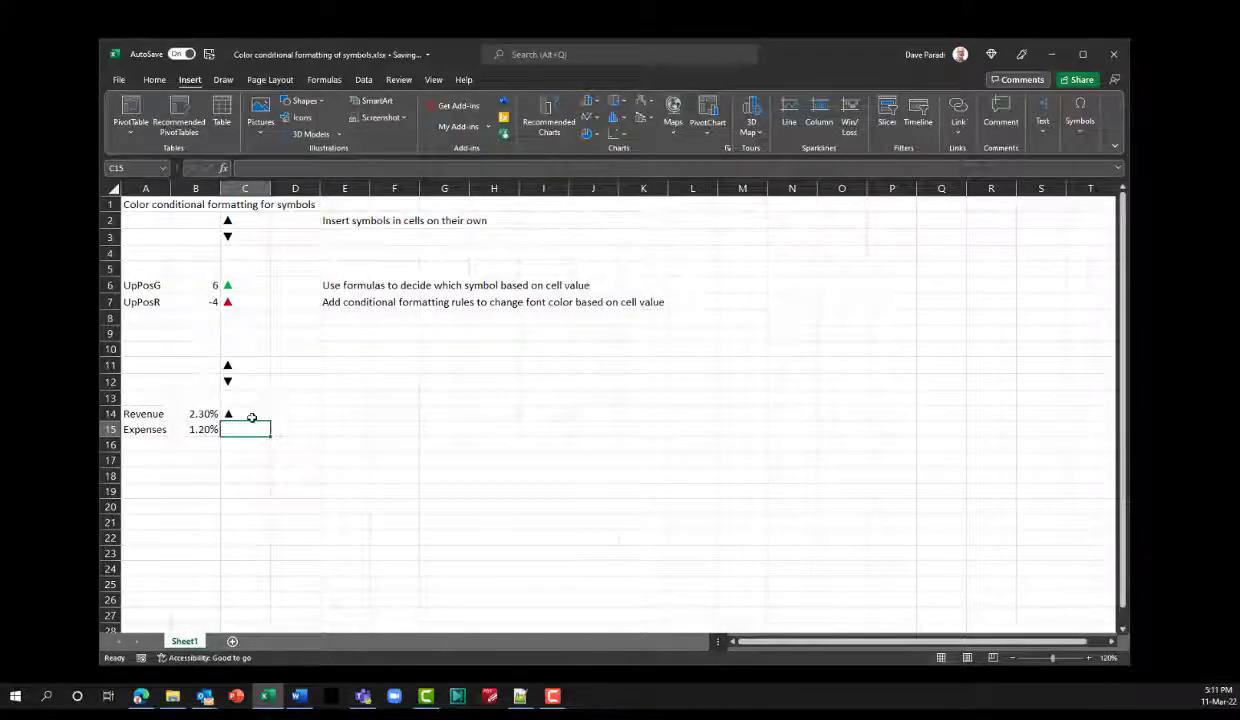
Step: Test the Revenue symbol formula by setting B14 to -2.3% and restoring it to 2.3%
click(246, 413)
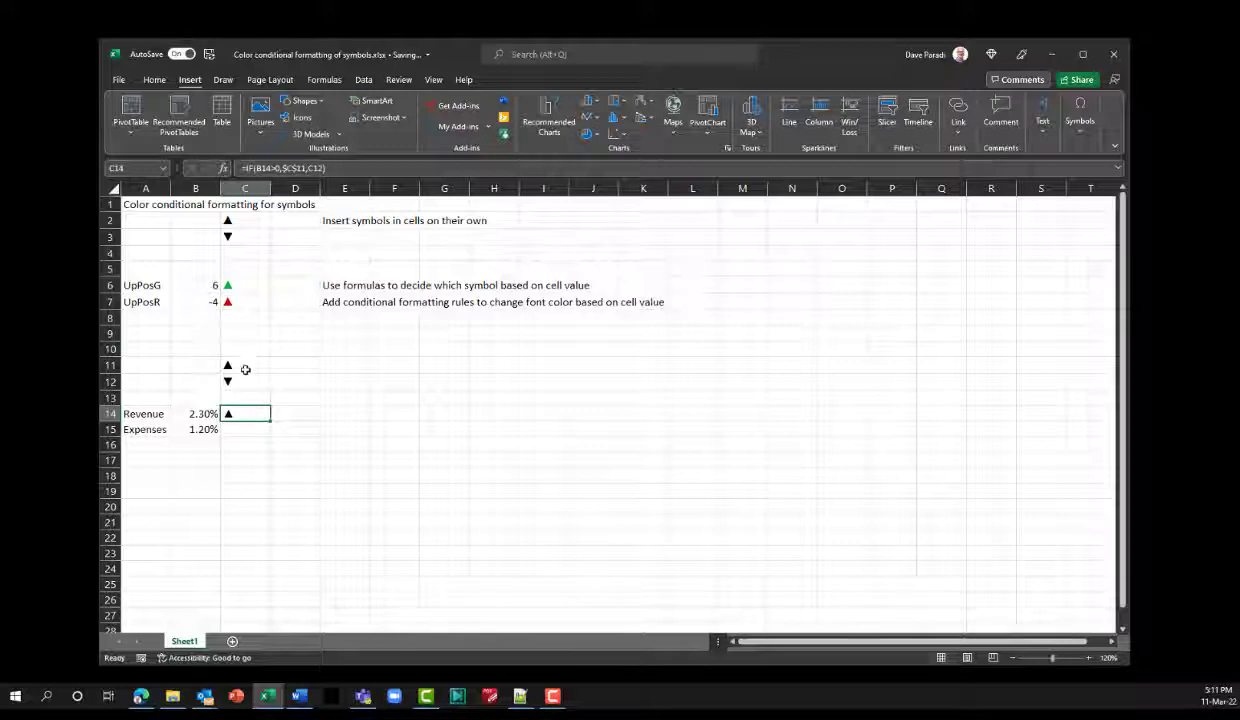
click(205, 410)
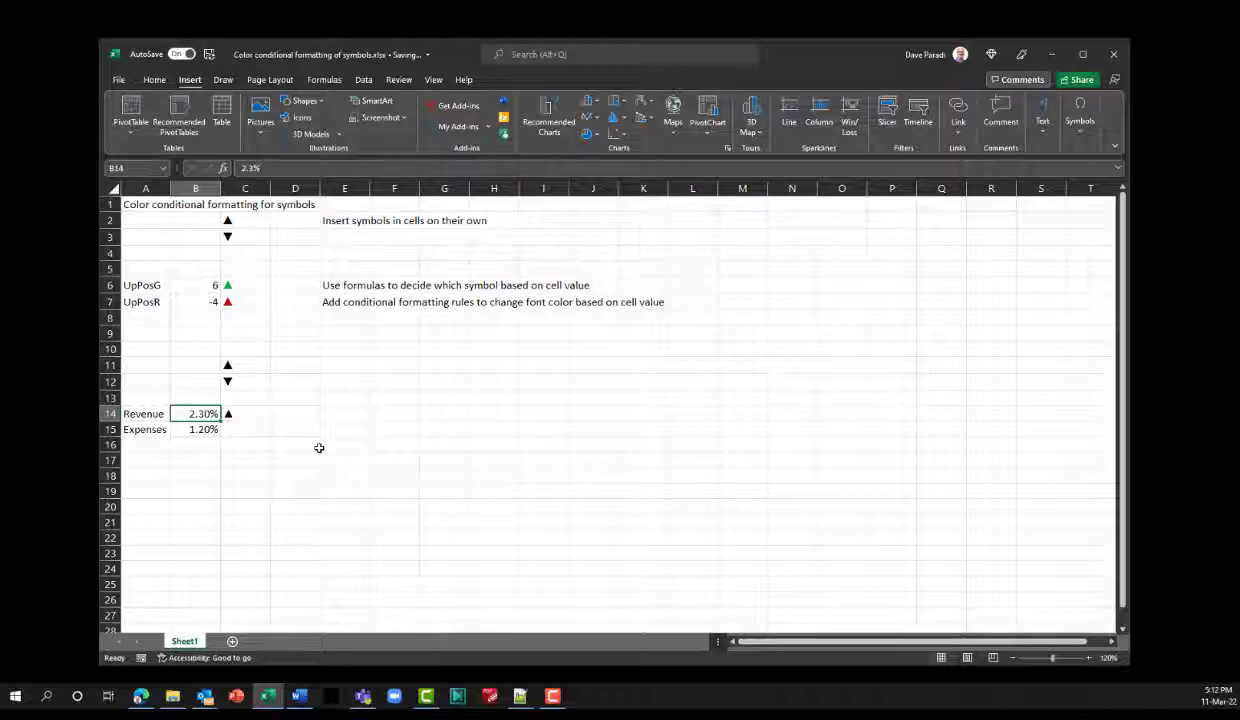
text(-2.3%)
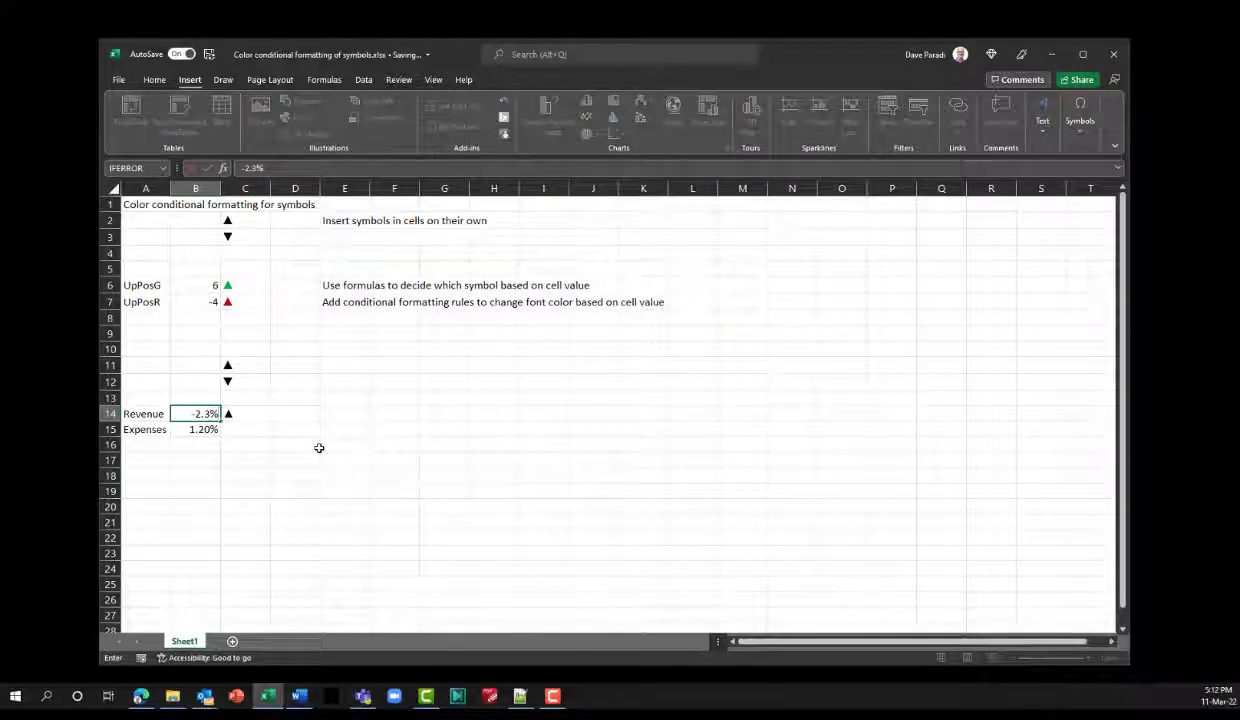
key(Return)
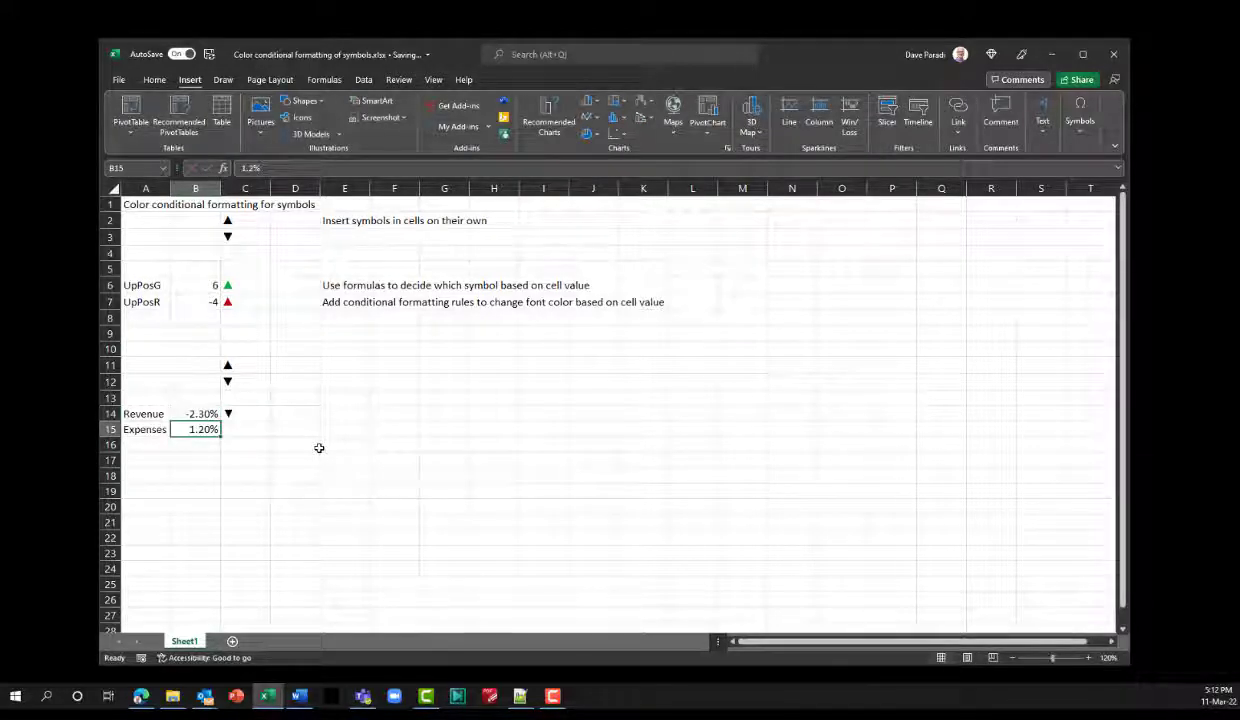
key(Up)
text(2.3%)
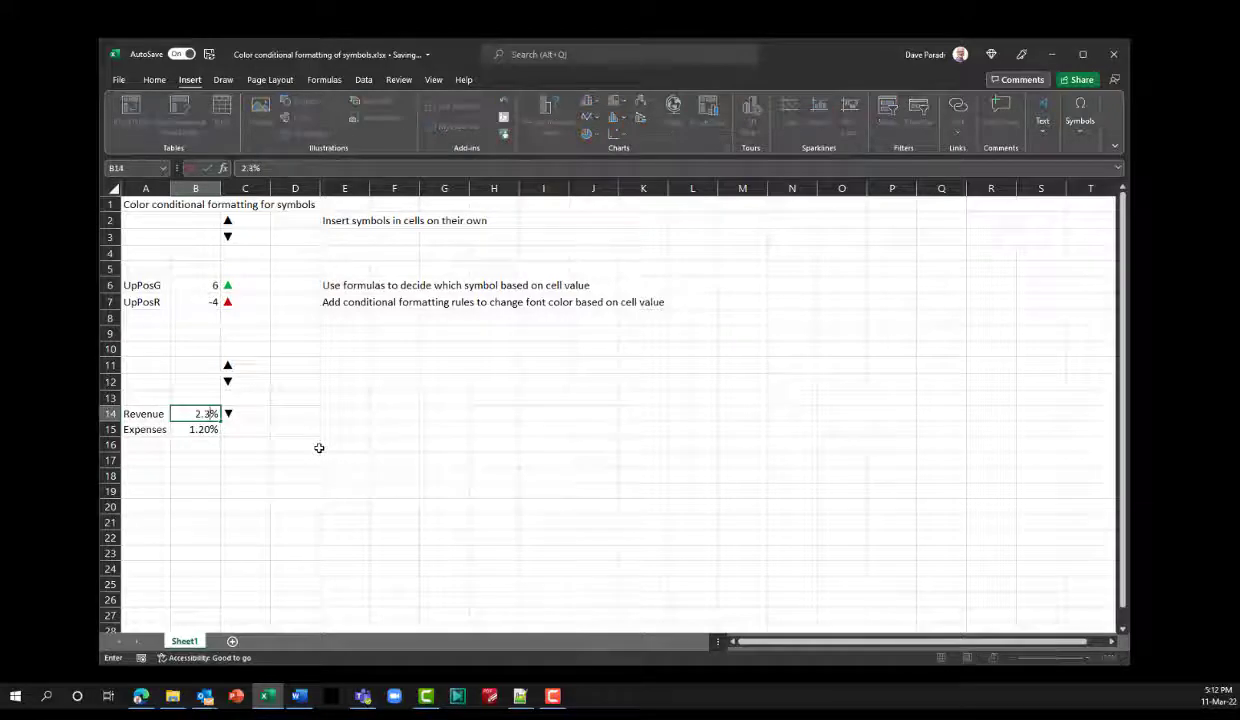
key(Return)
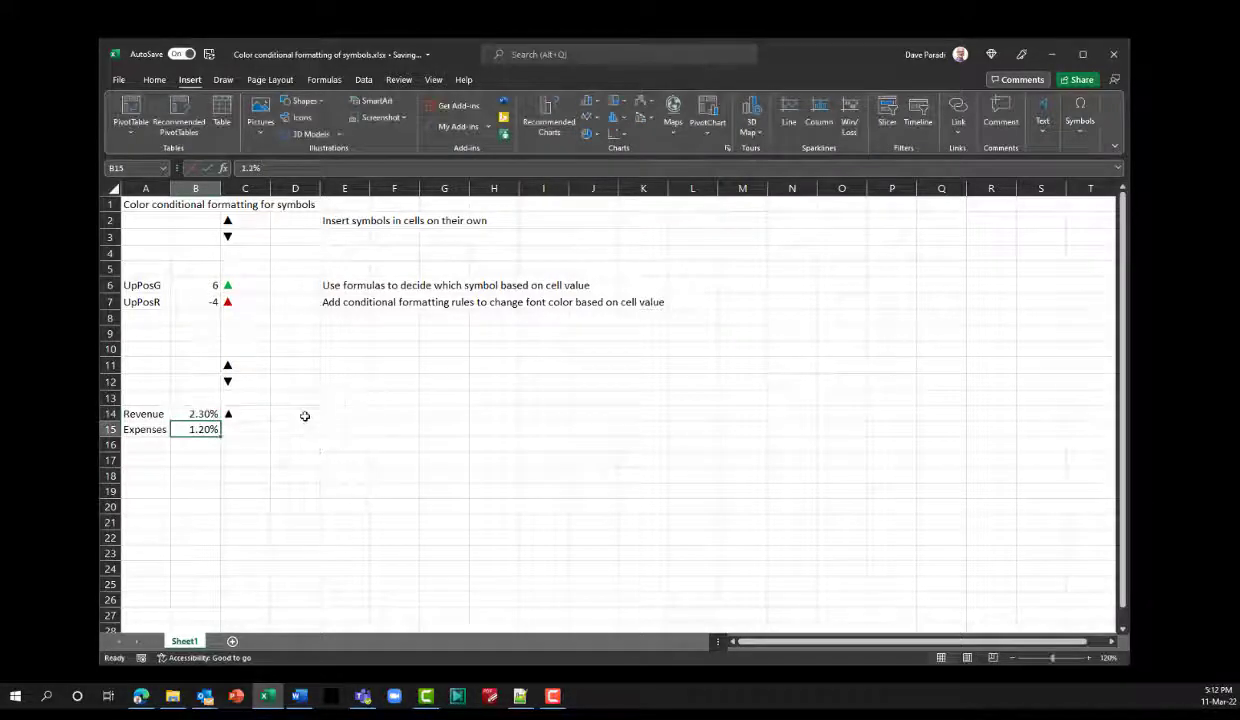
Step: Make the C12 reference in C14's formula absolute as $C$12 and fill the formula down to C15
click(253, 415)
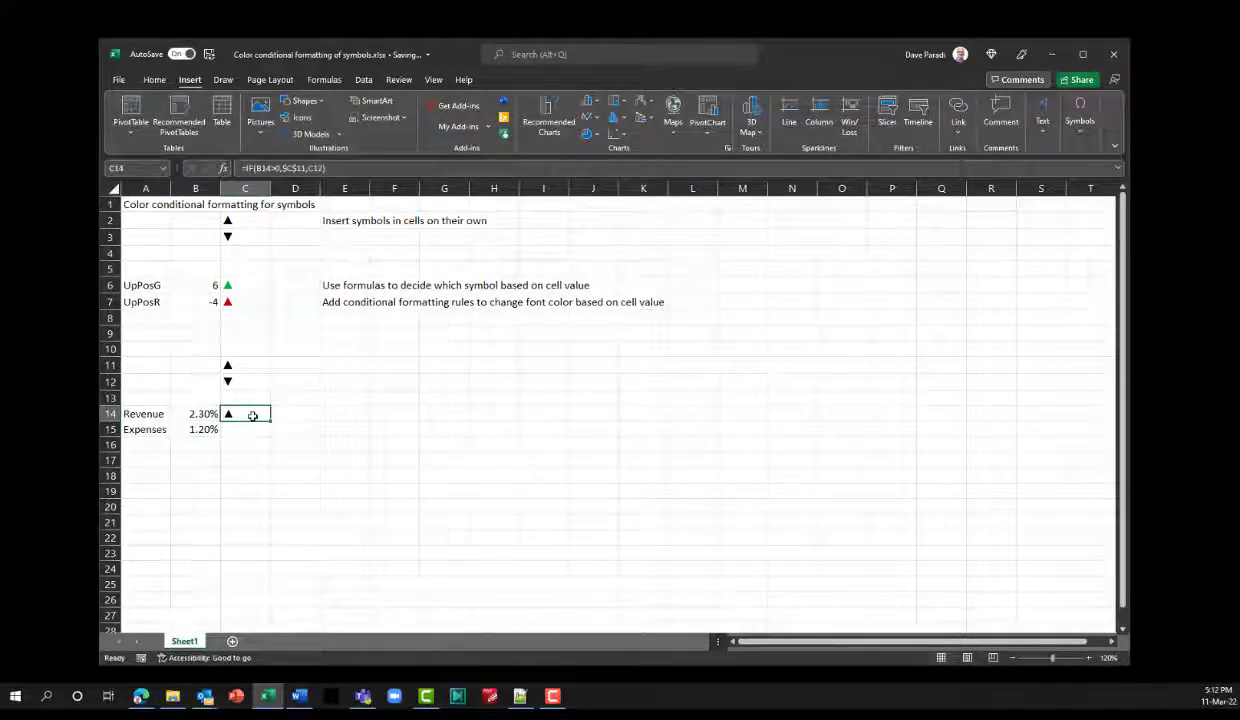
click(317, 168)
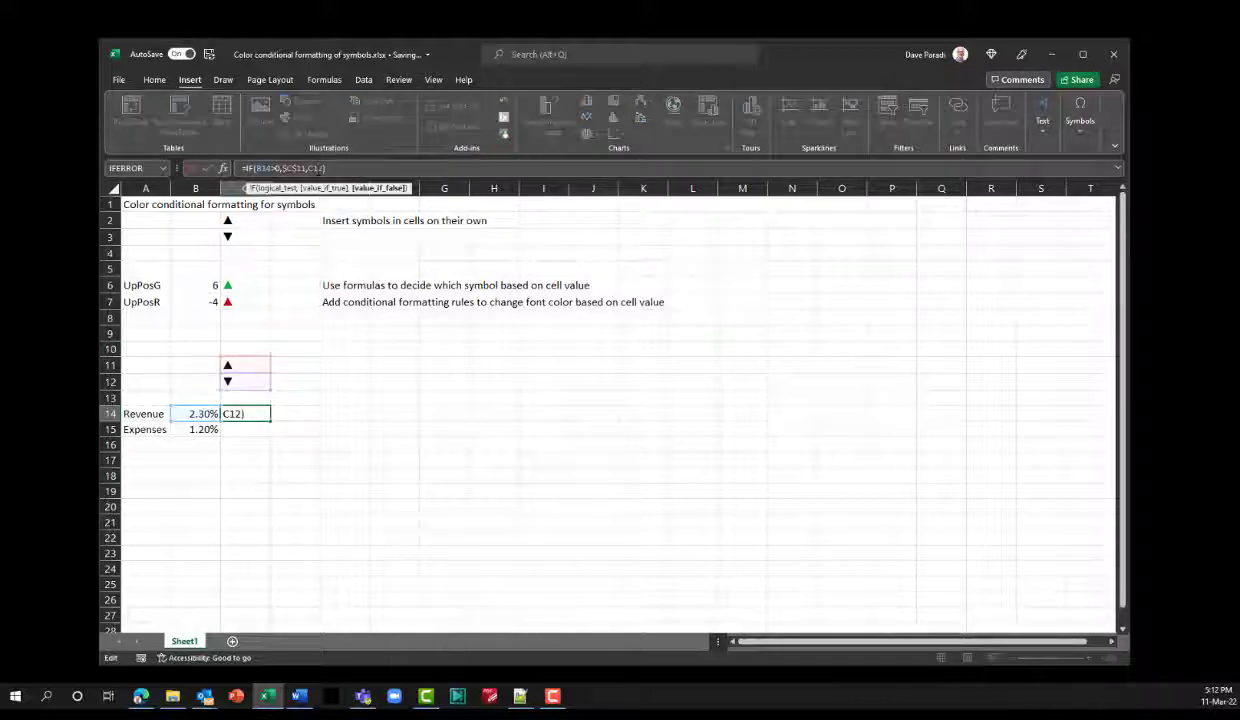
key(F4)
key(ctrl+Return)
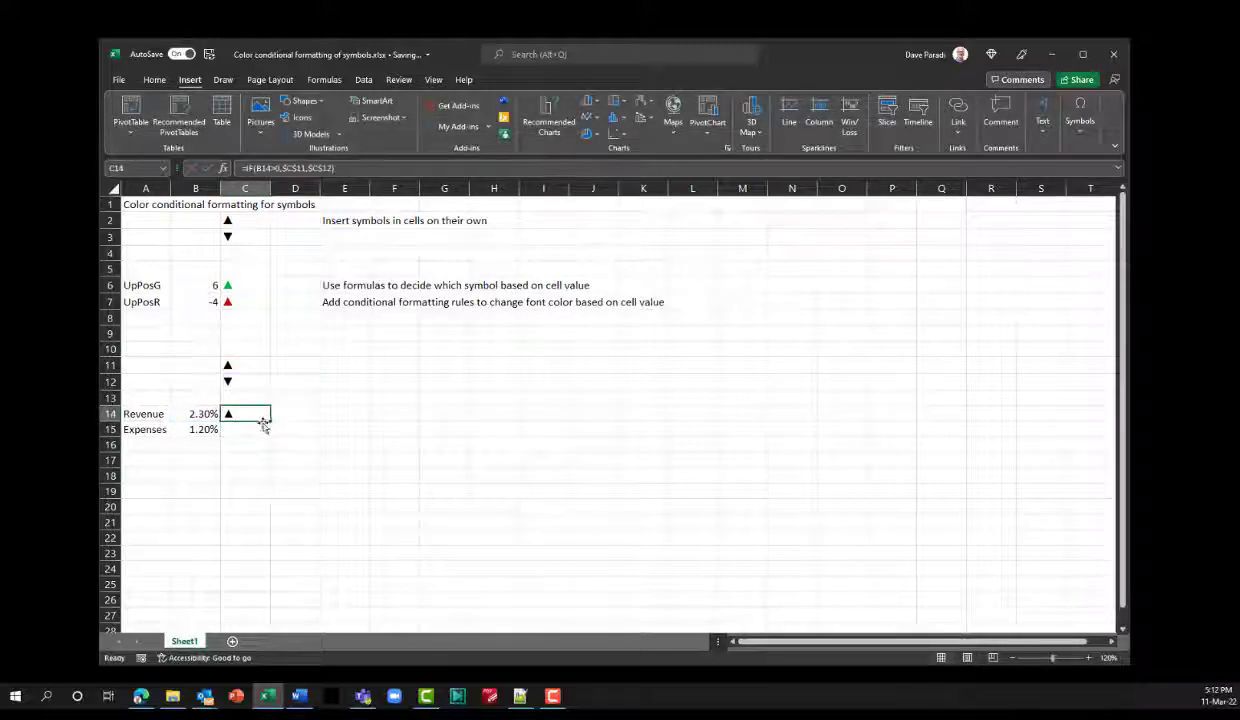
drag(266, 422, 267, 432)
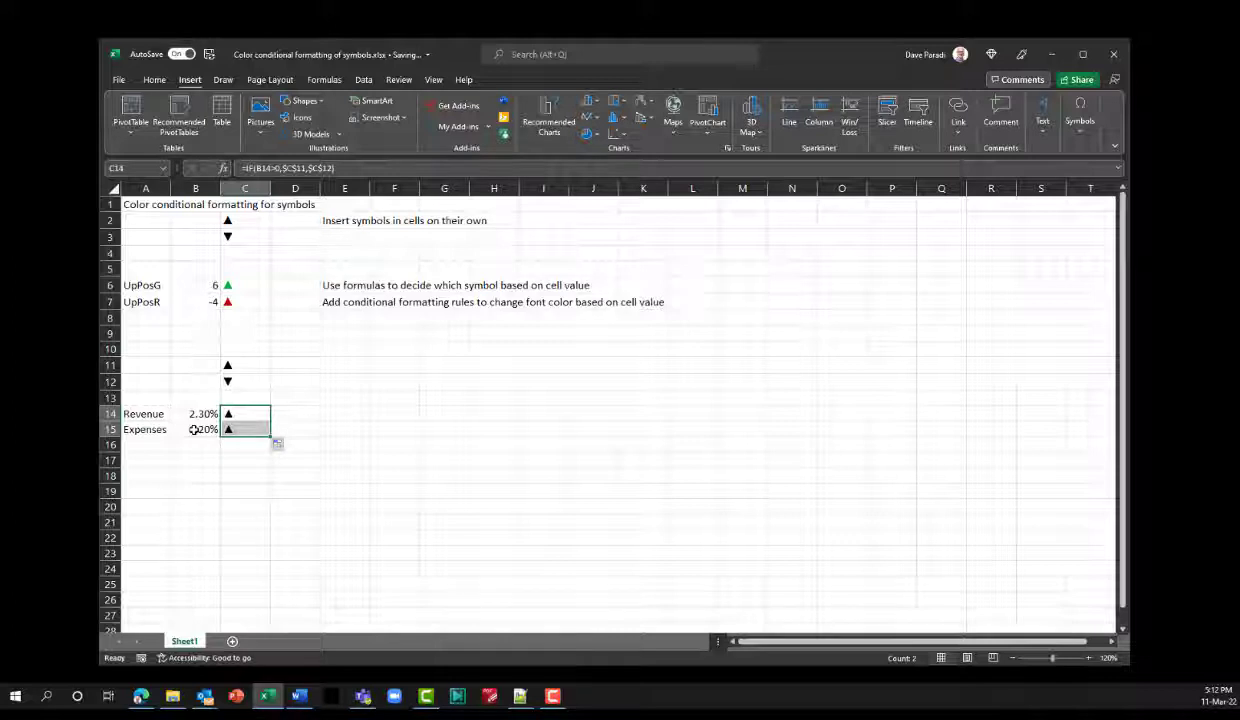
Step: Change the Expenses value in cell B15 to -1.2%
click(194, 429)
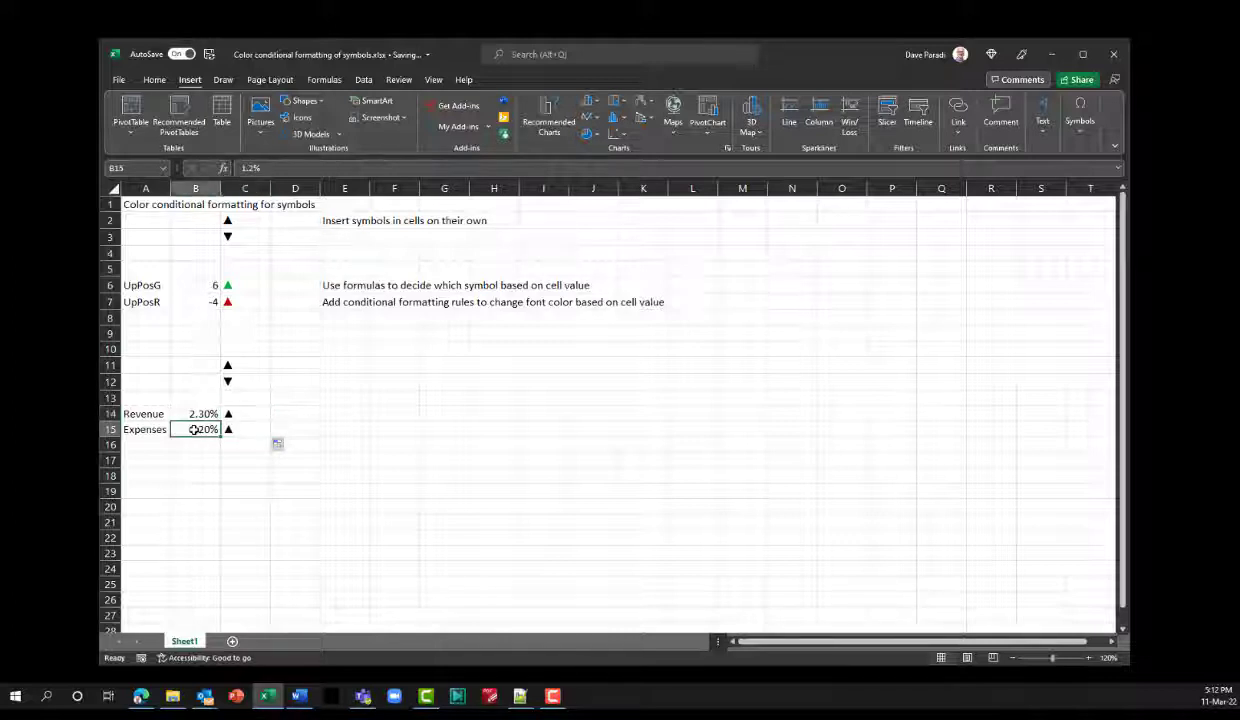
key(F2)
key(Home)
text(-)
key(Return)
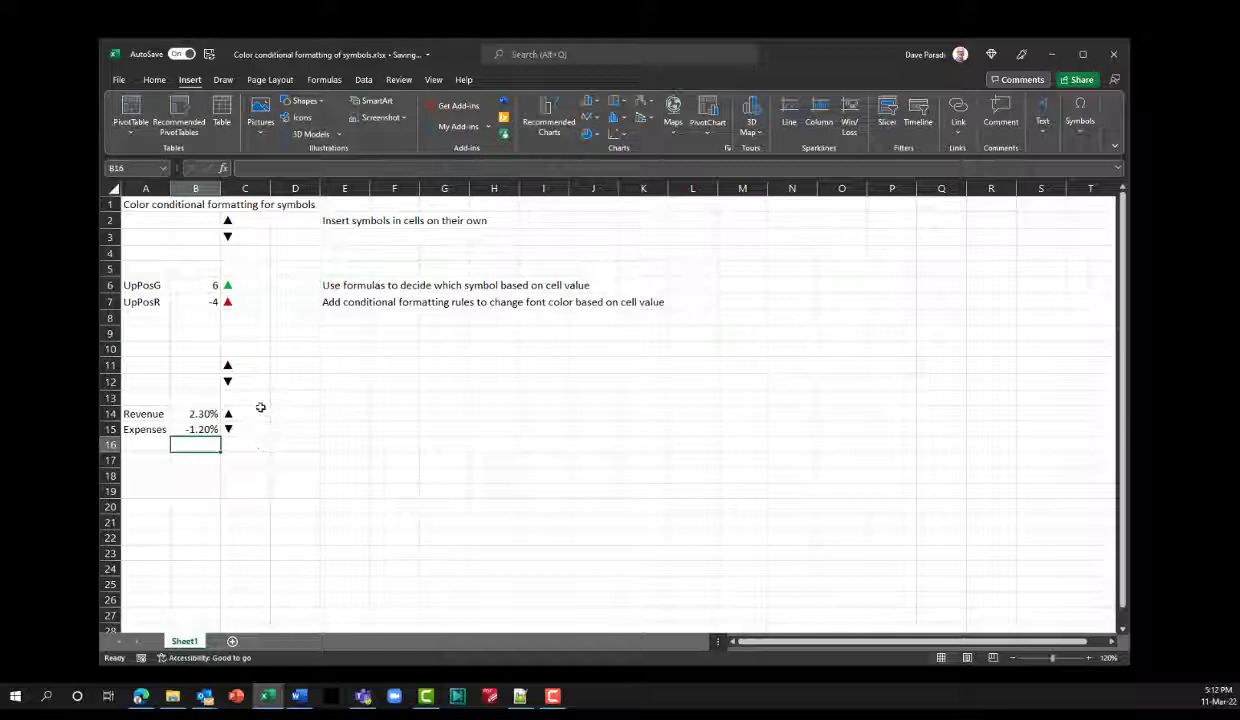
Step: Start a new conditional formatting rule for cell C14 that uses the formula =$B$14>0 to determine which cells to format
click(252, 413)
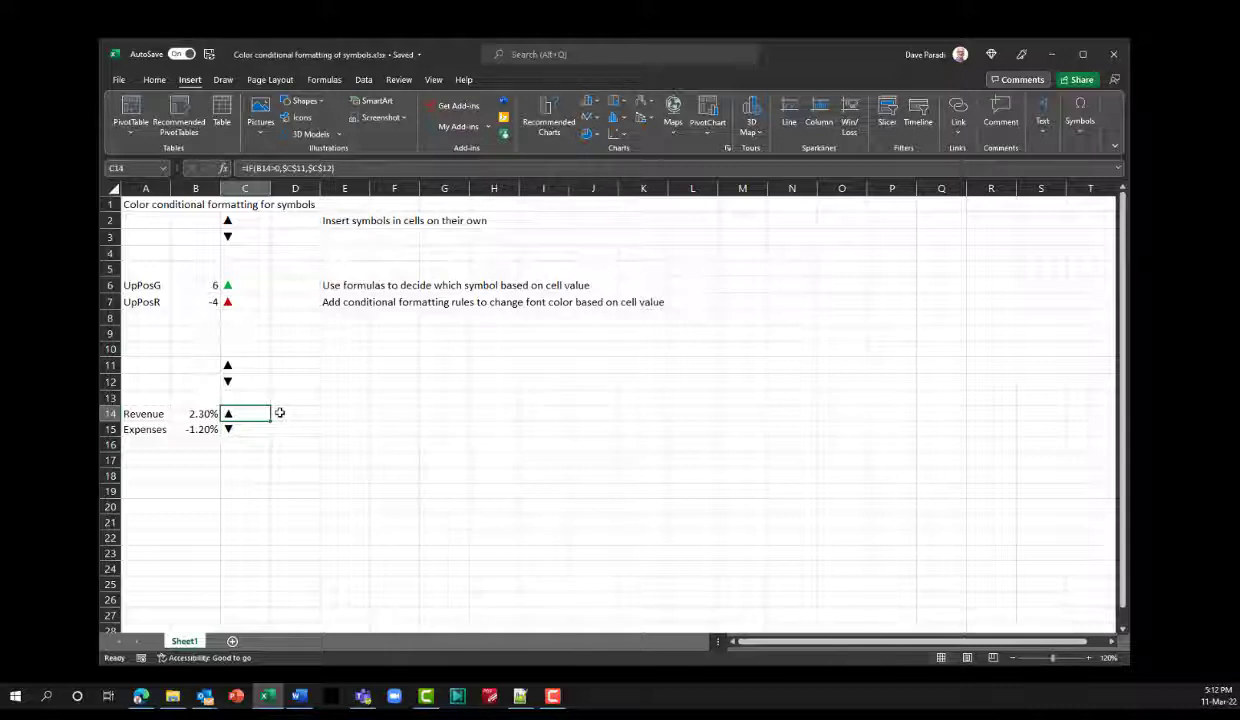
click(154, 79)
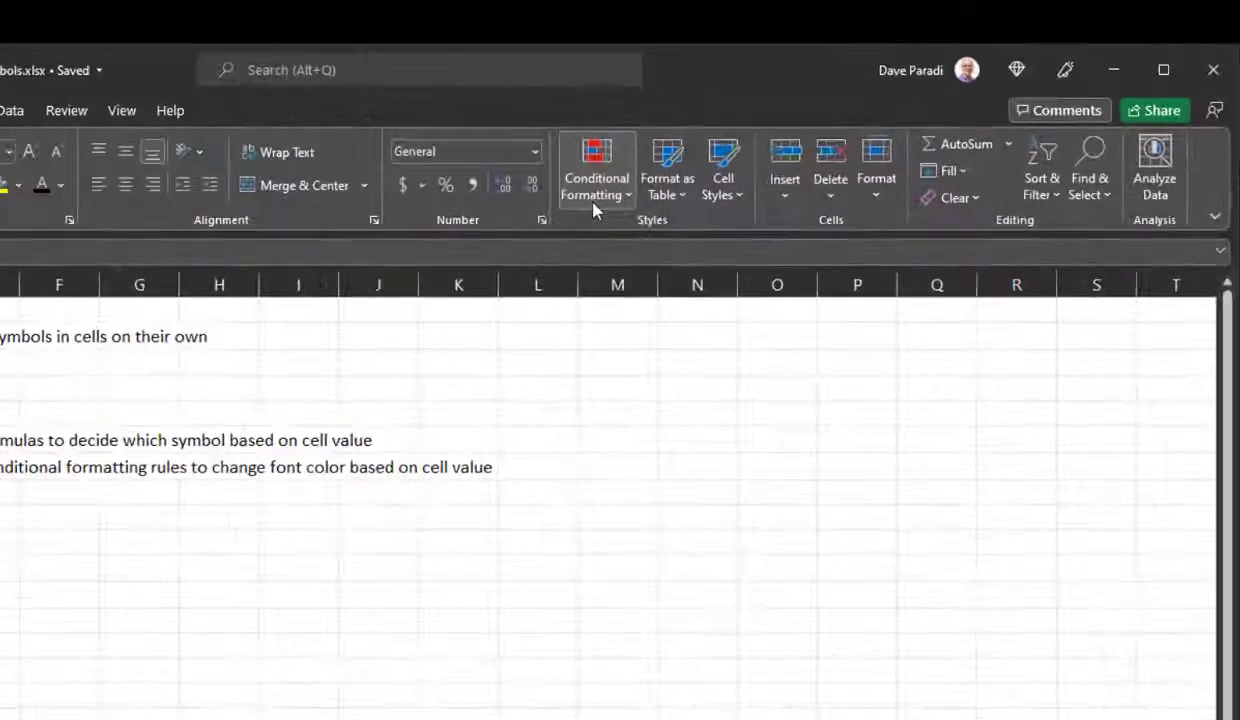
click(591, 203)
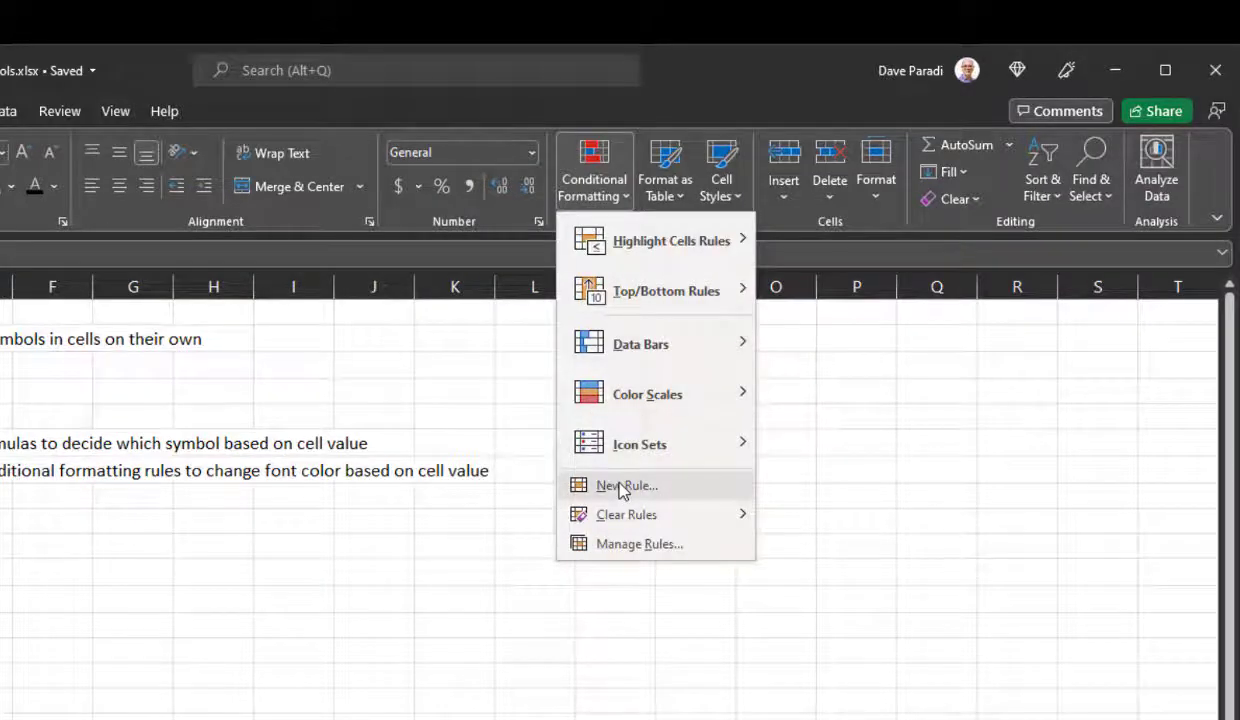
click(622, 487)
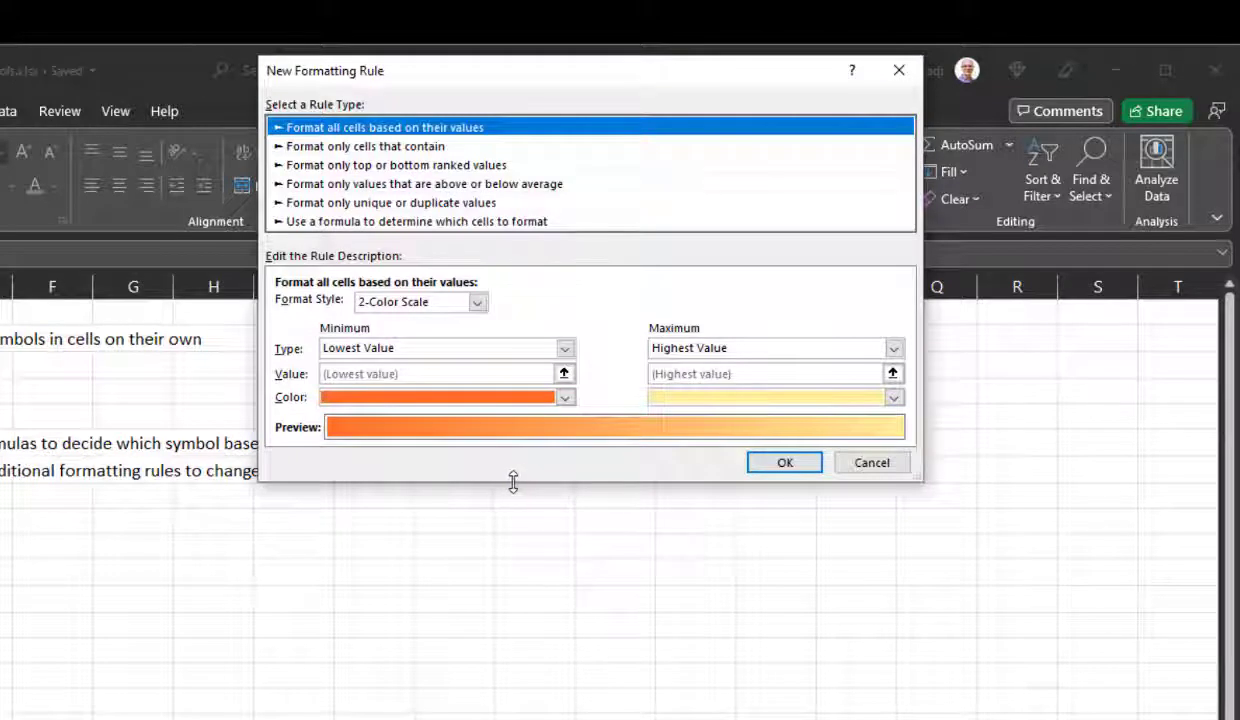
click(393, 147)
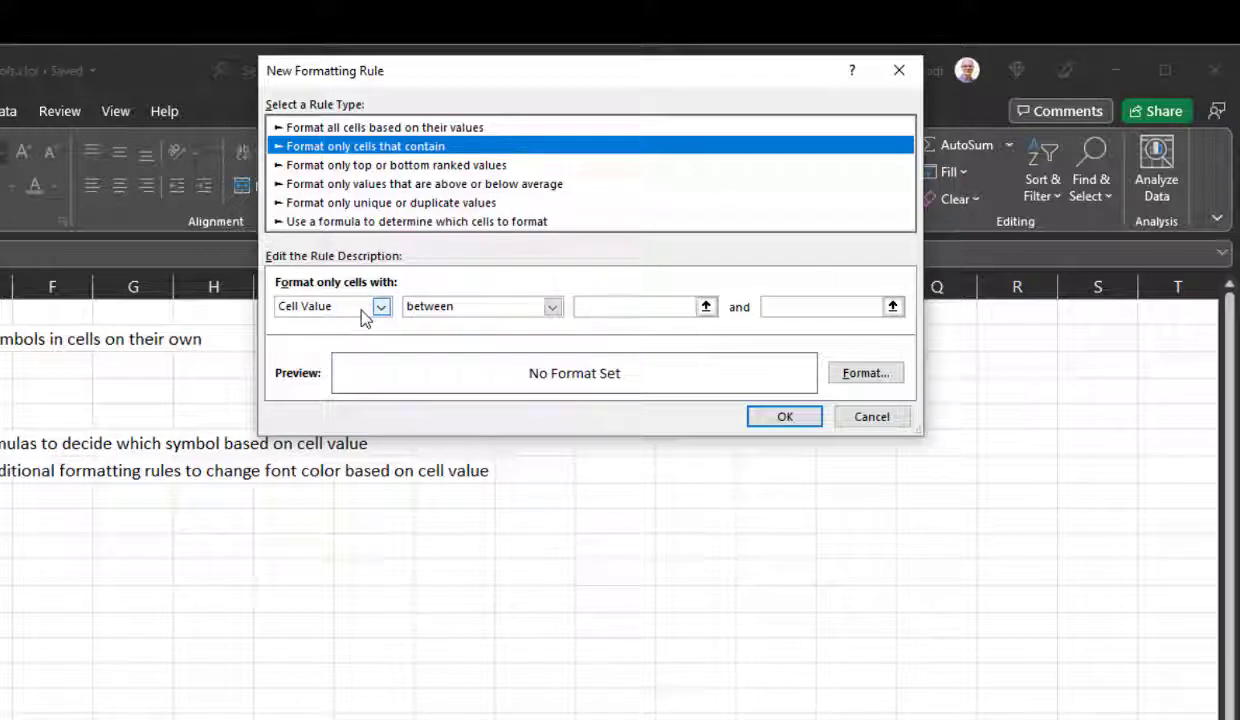
click(386, 224)
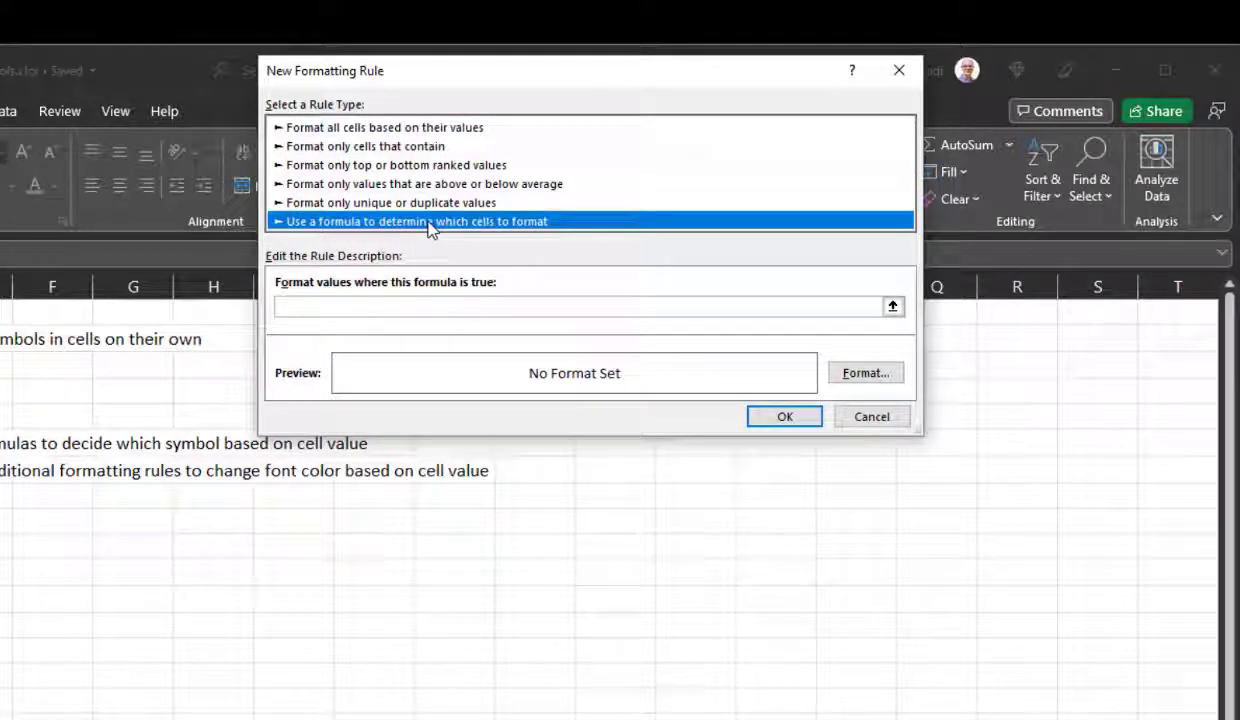
click(338, 307)
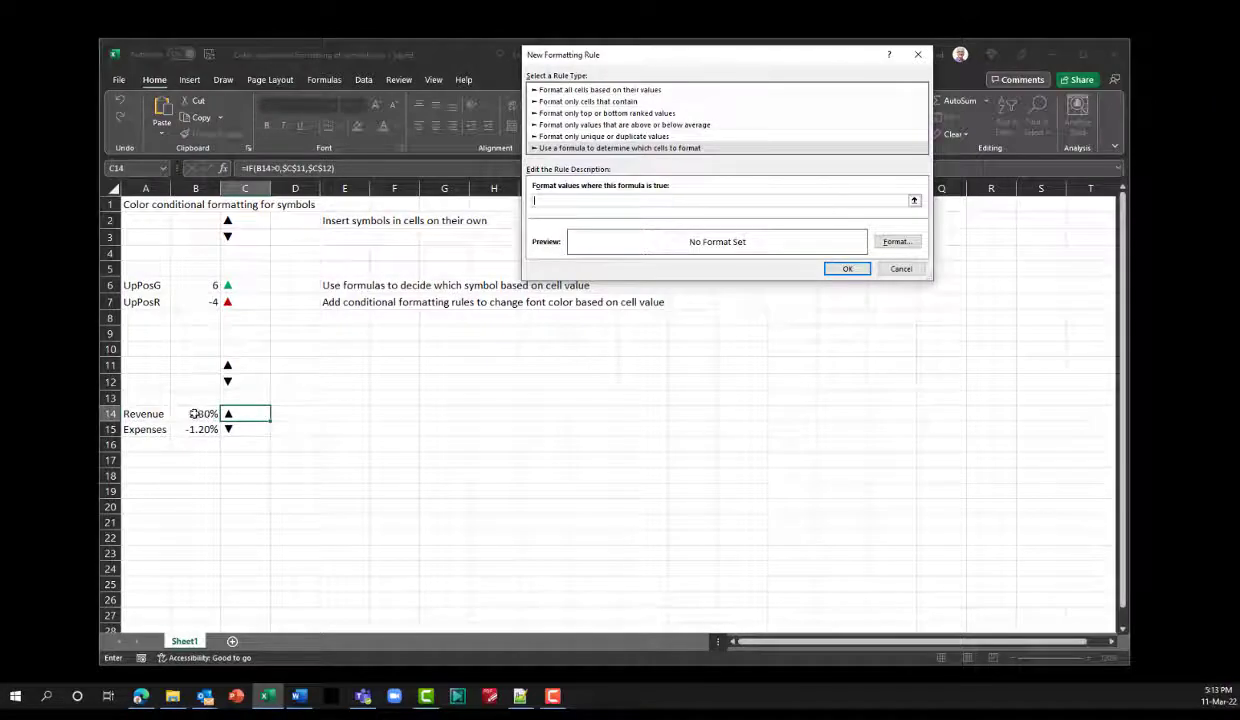
click(193, 414)
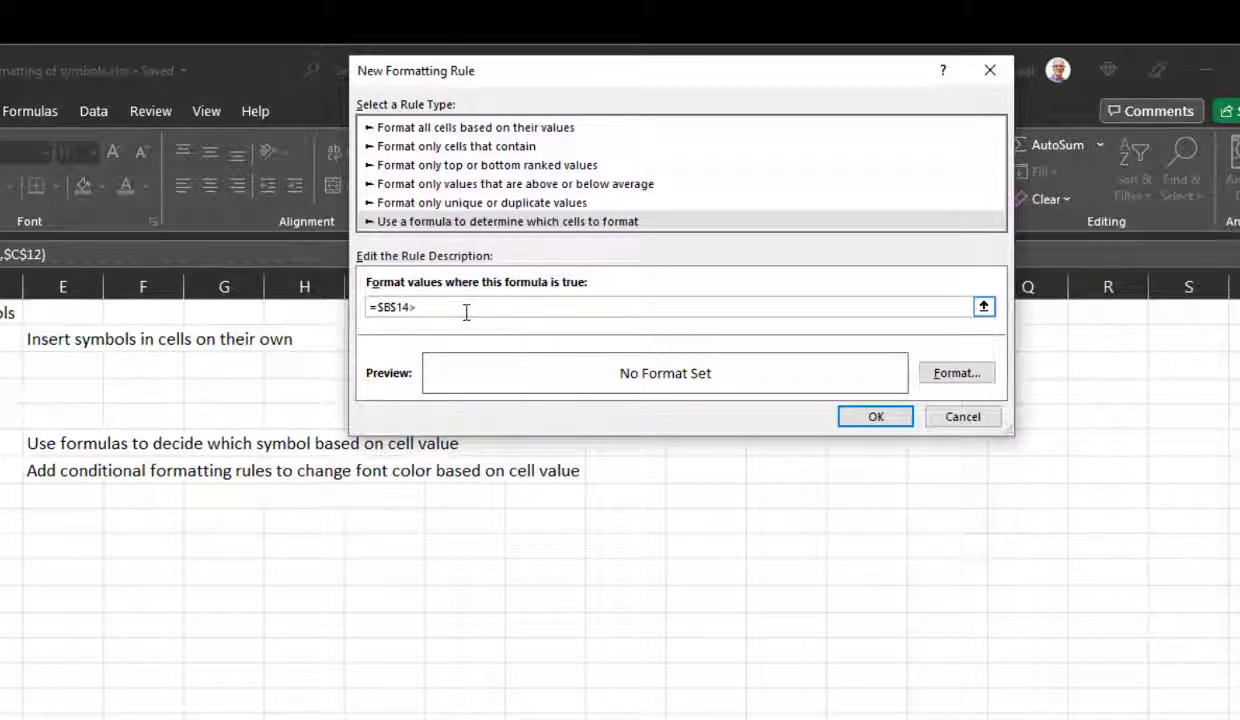
text(>0)
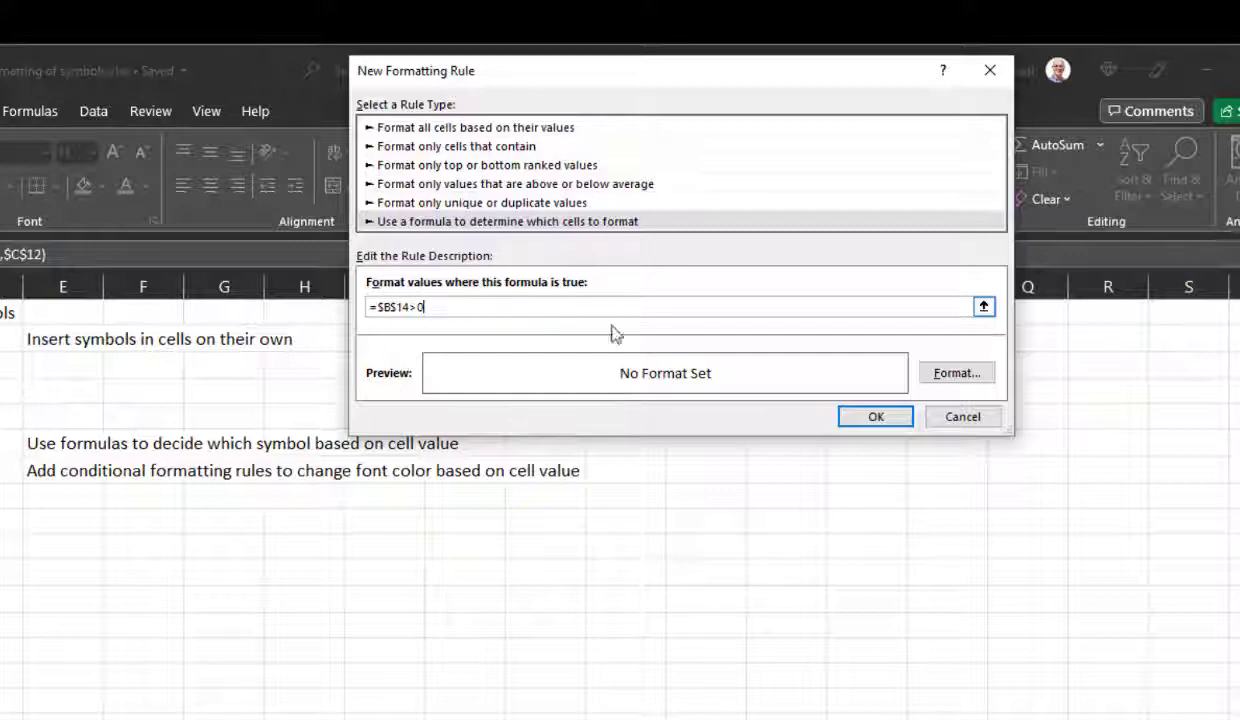
Step: Give the =$B$14>0 rule for C14 a standard green font color and apply the rule
click(947, 376)
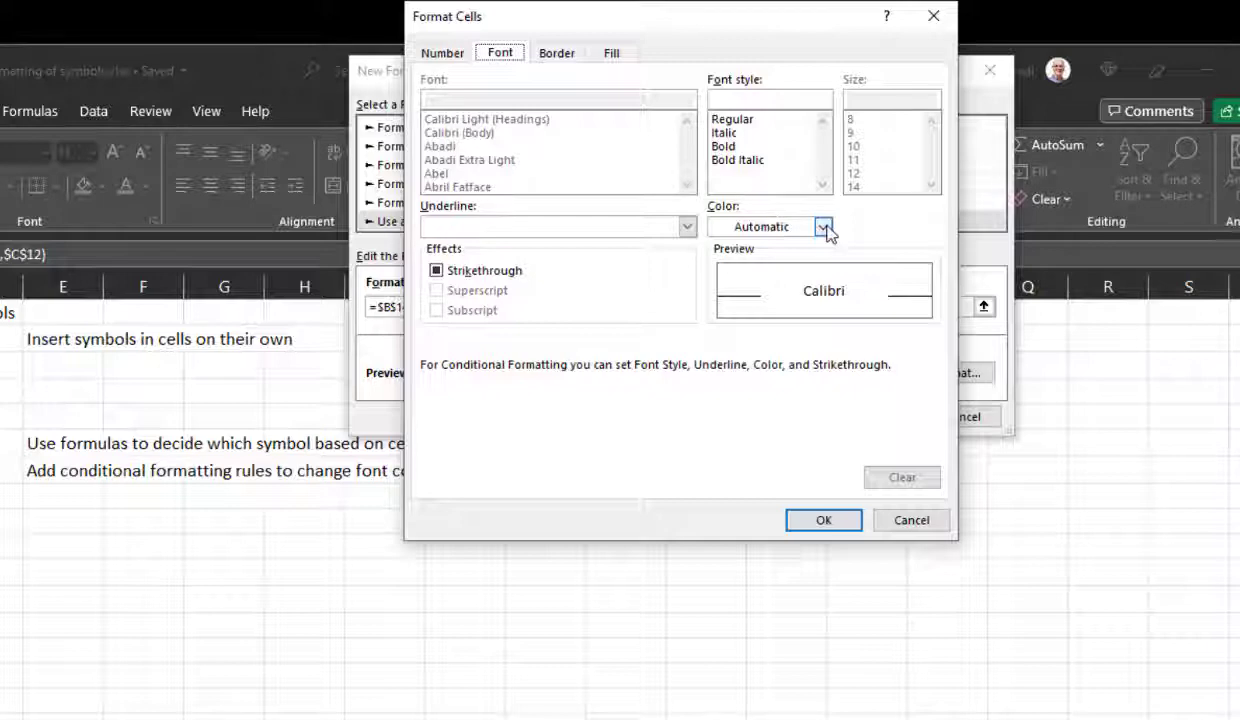
click(823, 228)
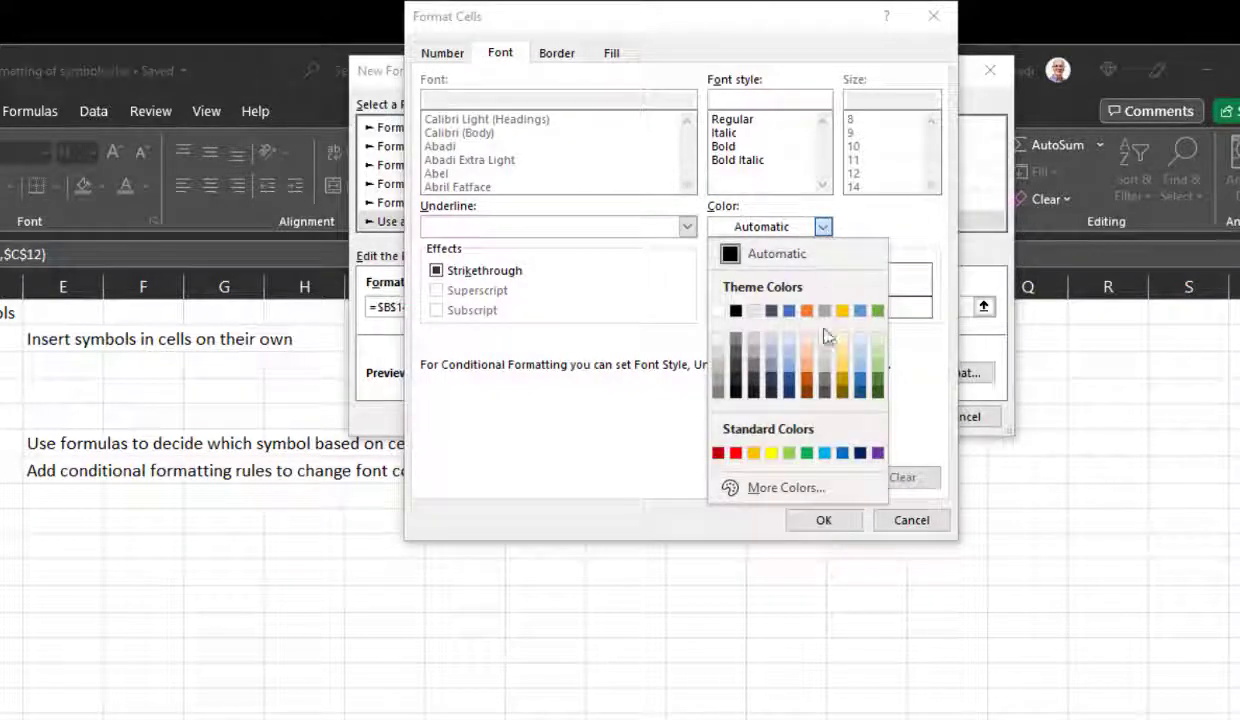
click(807, 453)
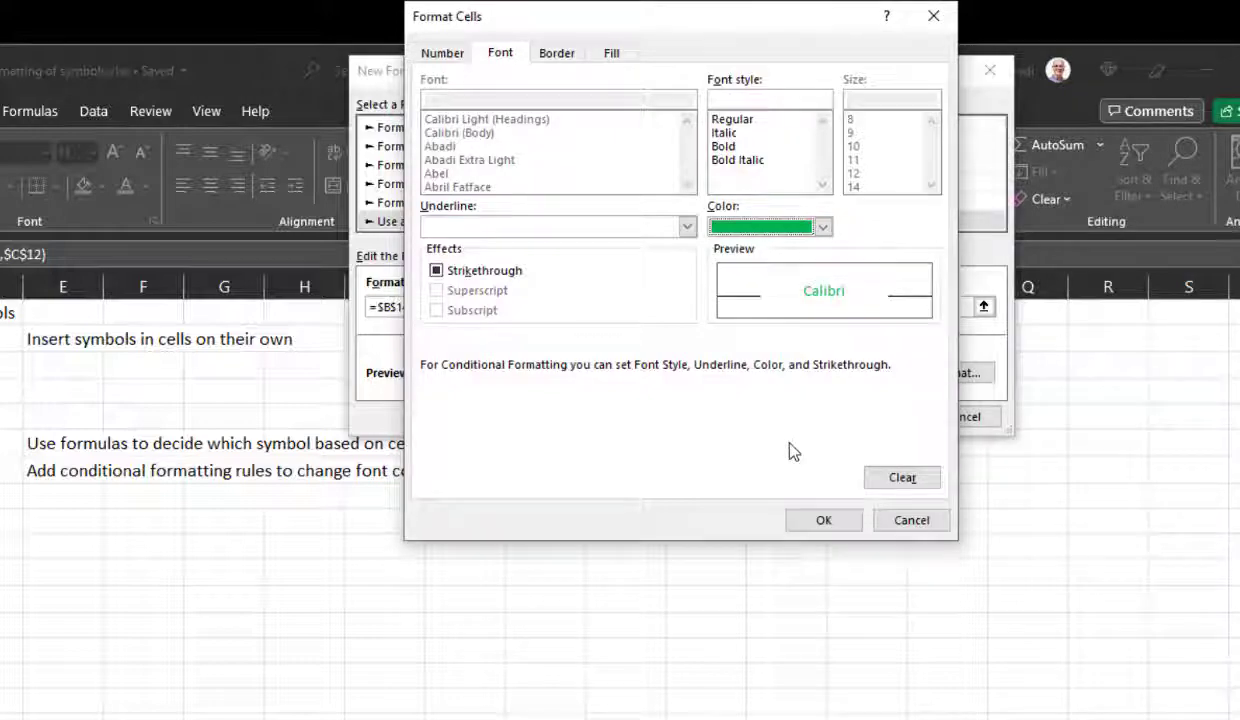
click(818, 524)
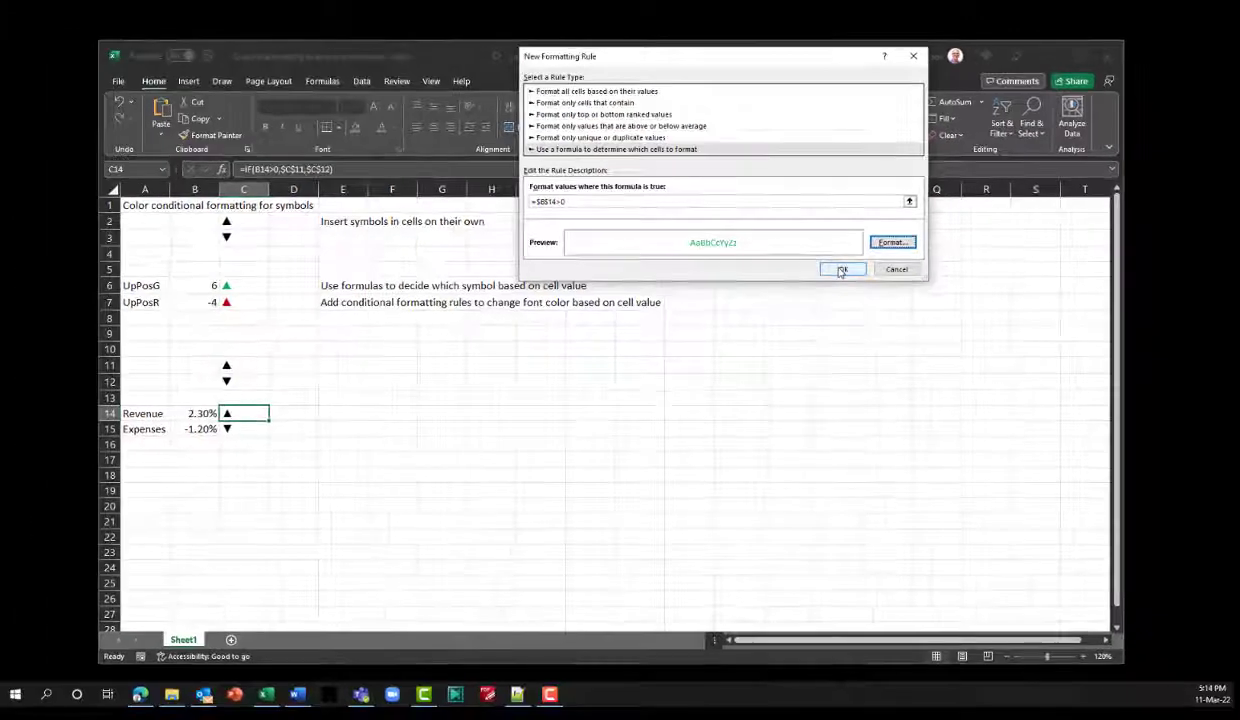
click(842, 270)
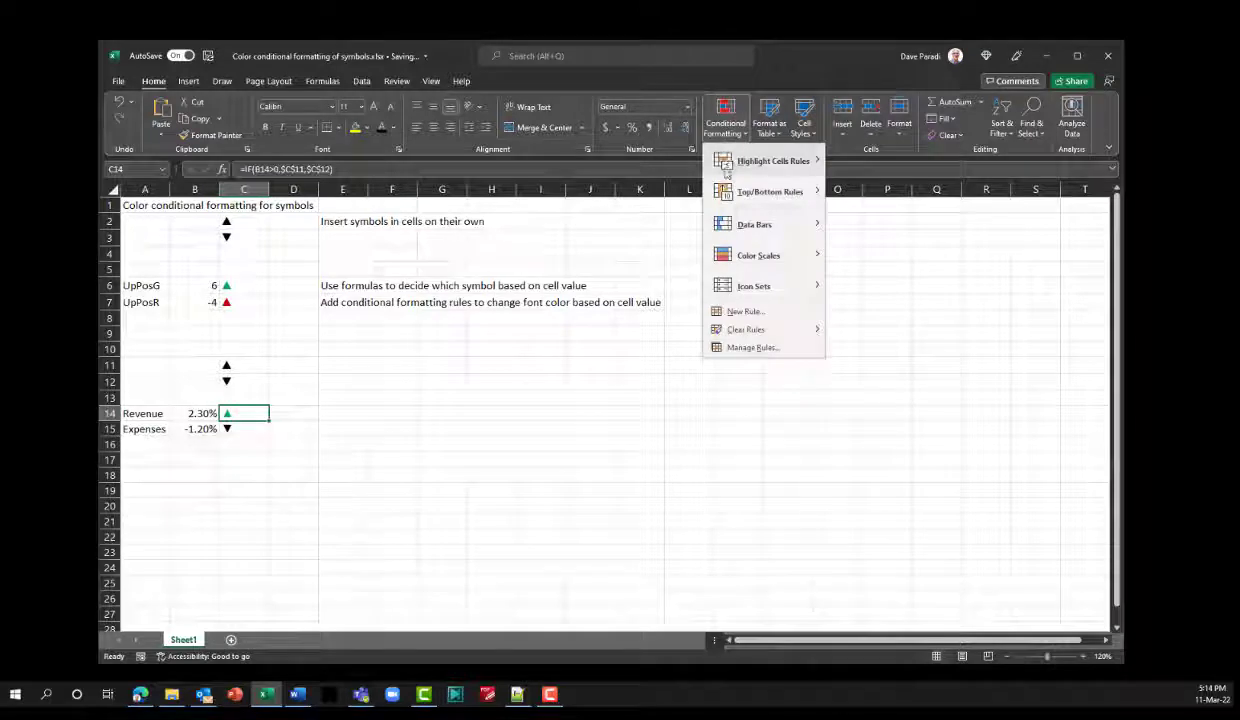
Step: Start a second conditional formatting rule for cell C14 that uses the formula =$B$14<0 to determine which cells to format
click(745, 313)
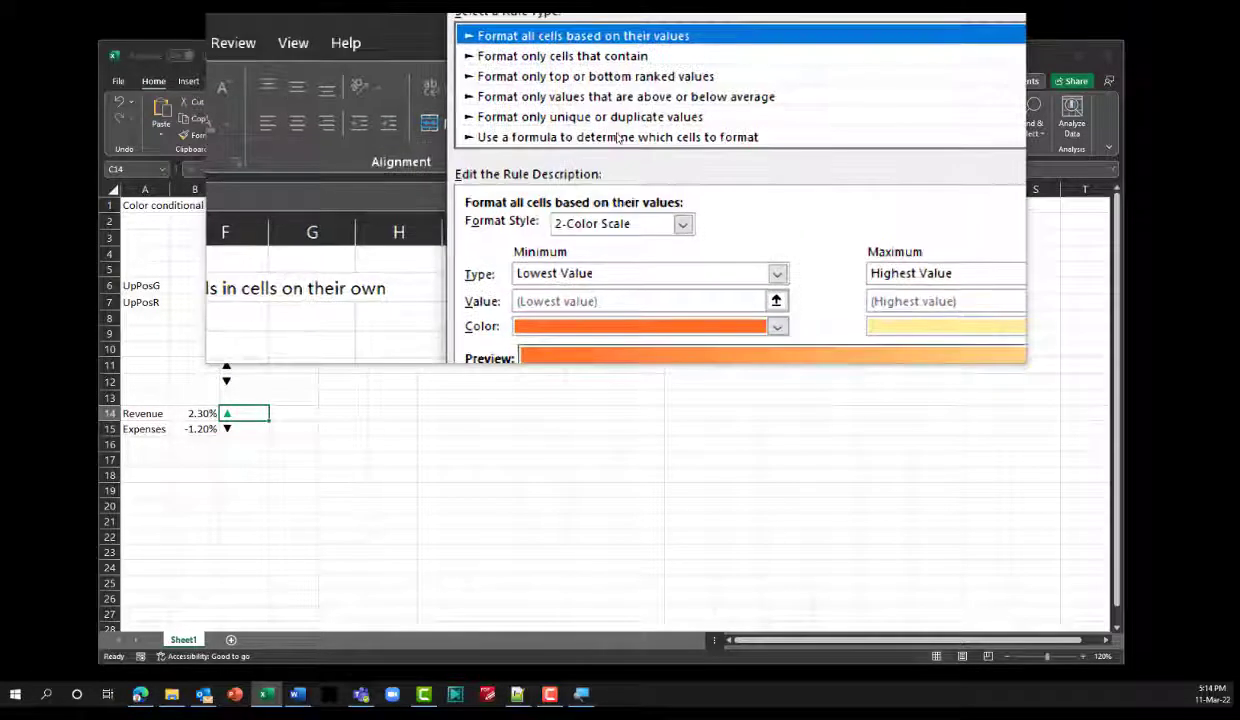
click(619, 137)
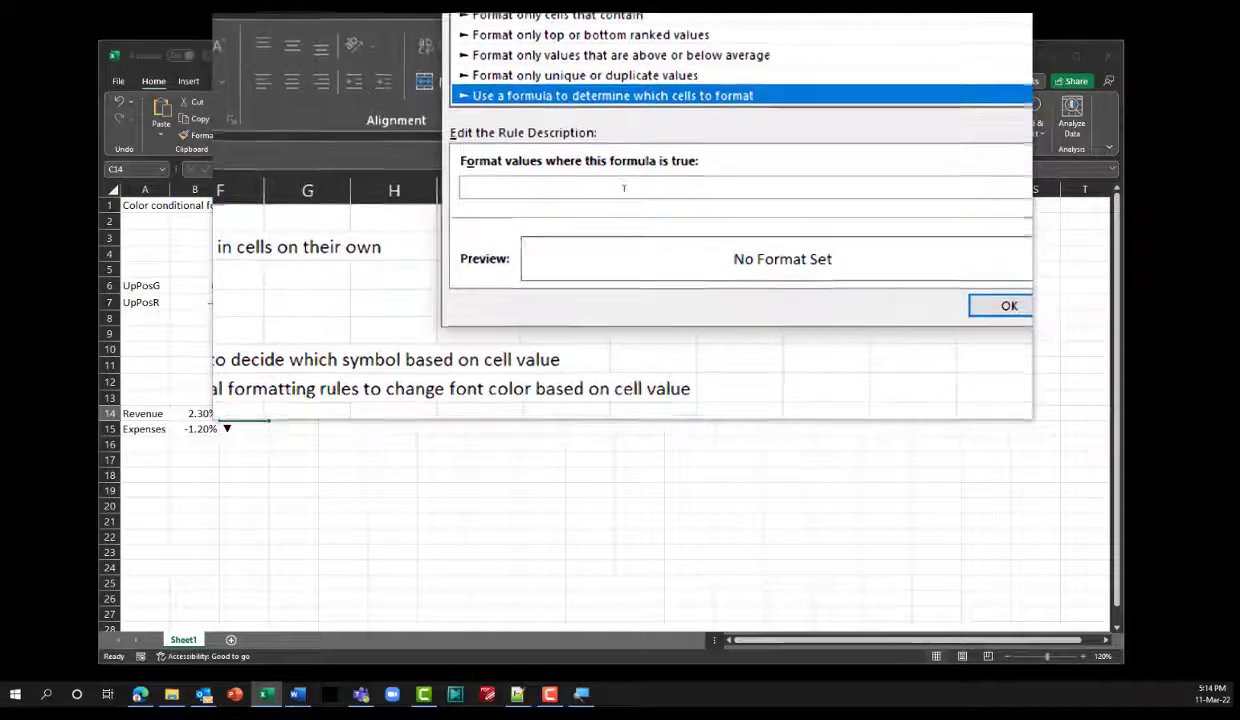
click(623, 187)
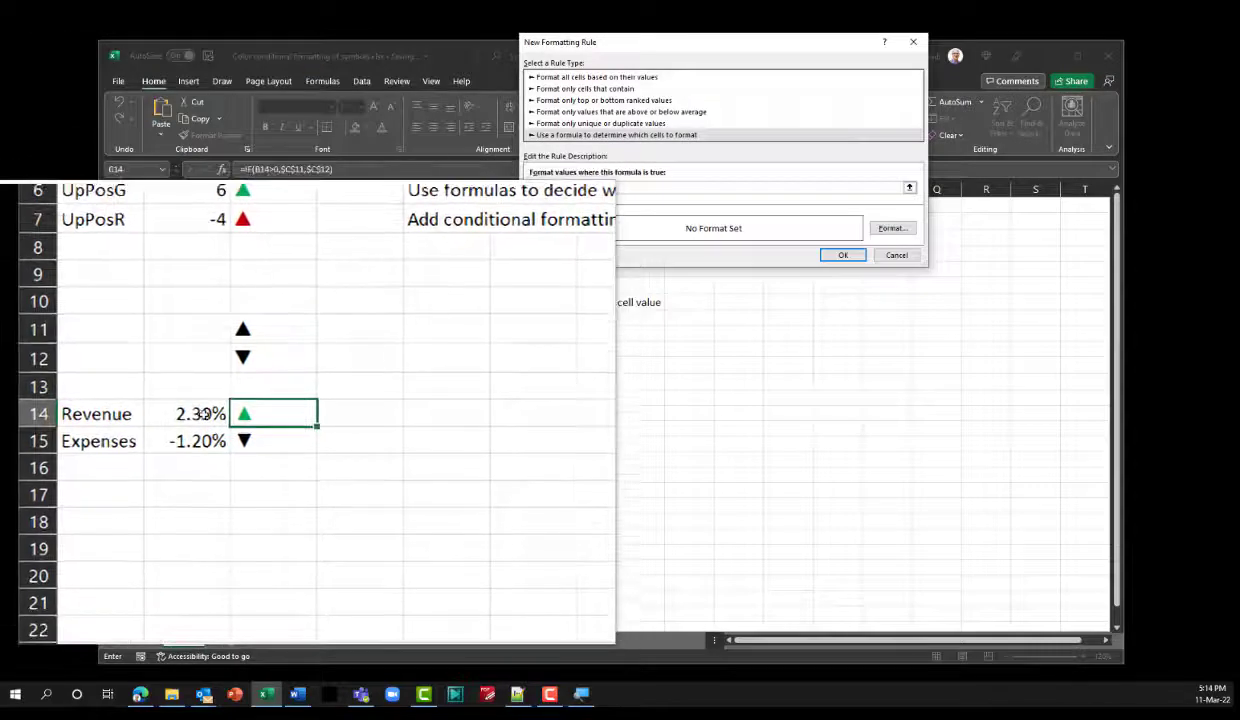
click(203, 413)
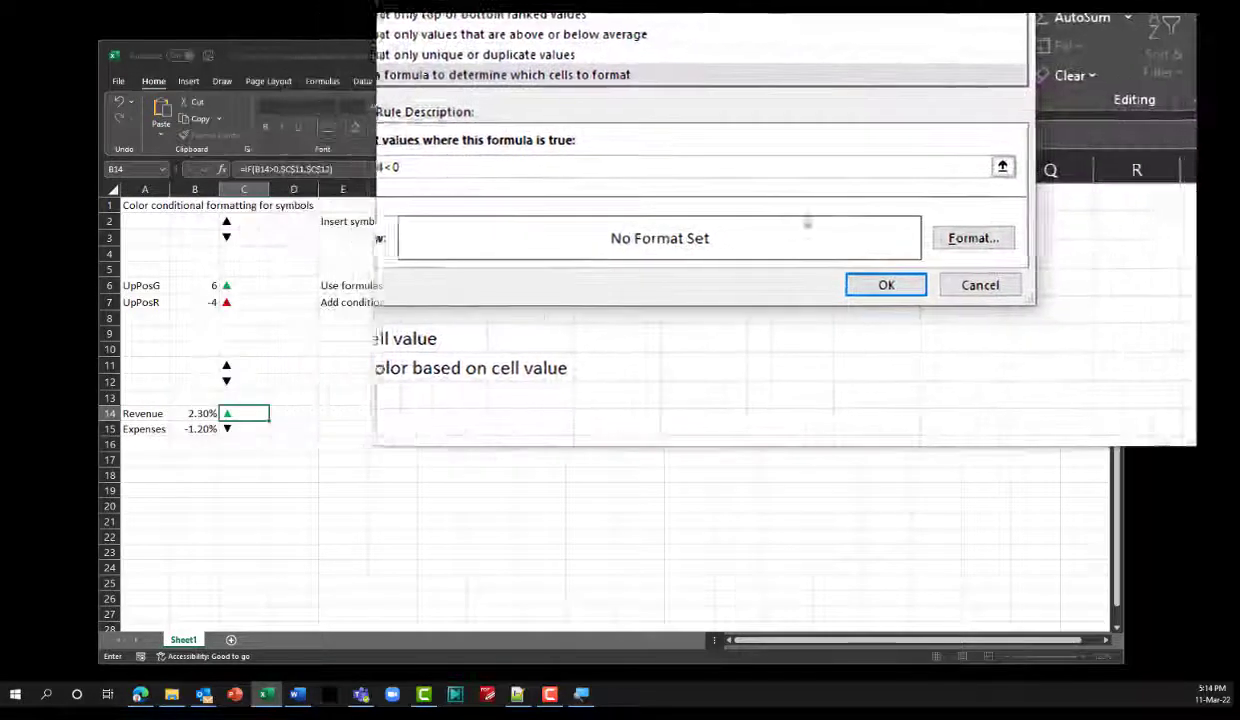
Step: Give the =$B$14<0 rule for C14 a red font color and apply the rule
click(880, 231)
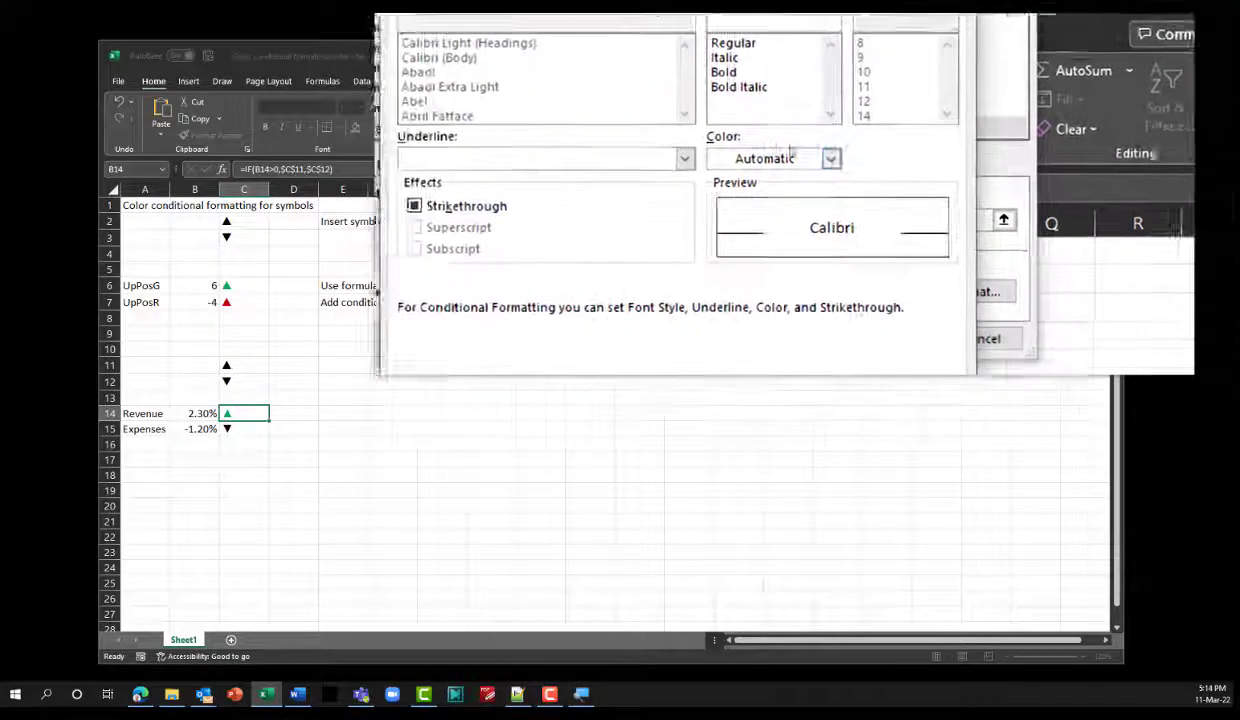
click(805, 144)
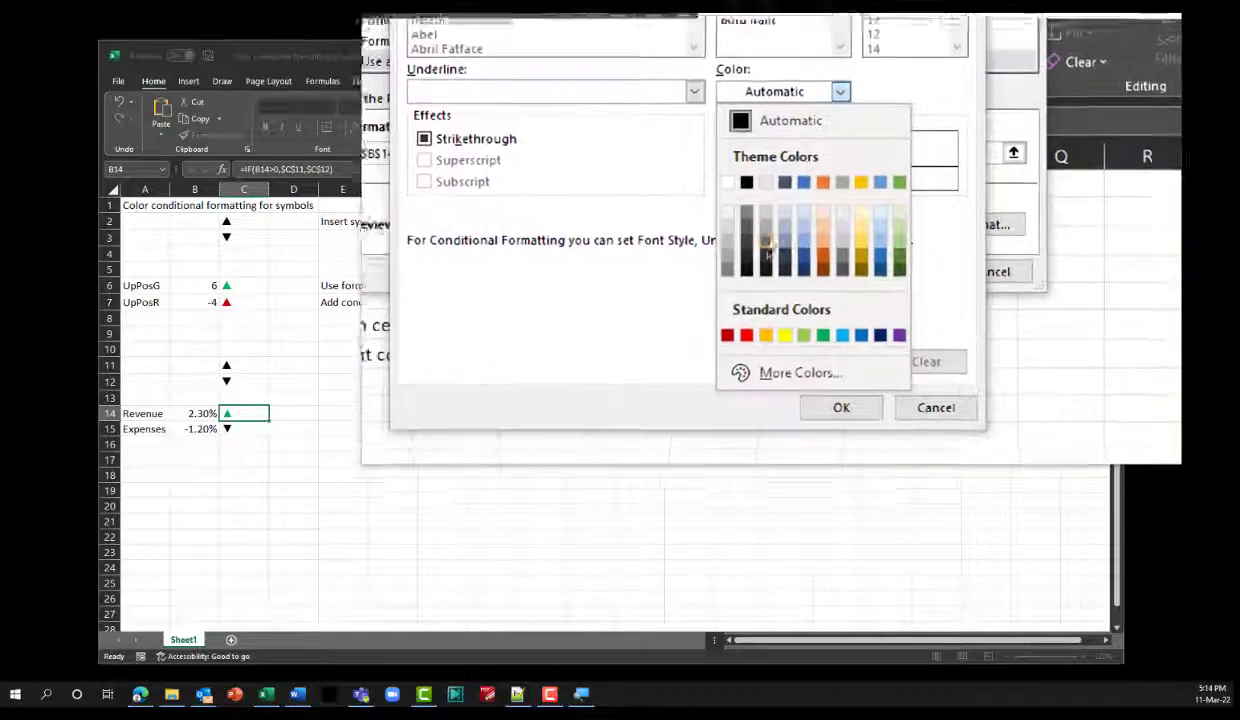
click(746, 292)
click(805, 335)
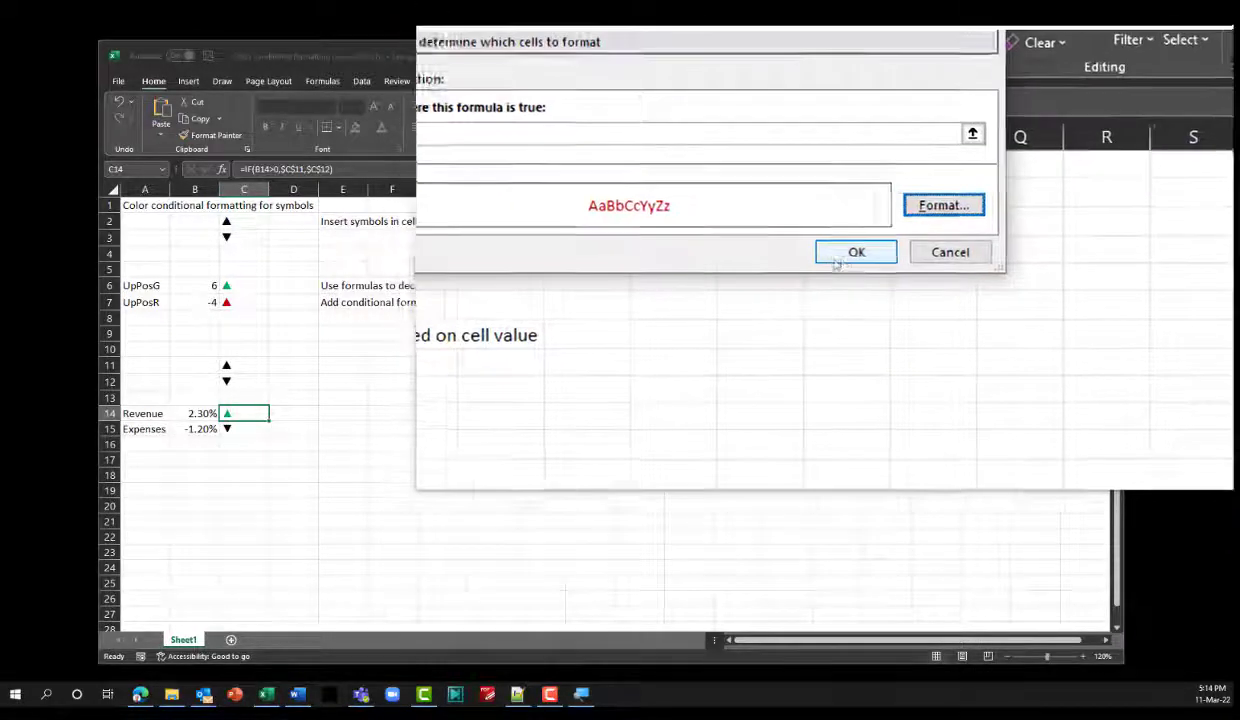
click(840, 259)
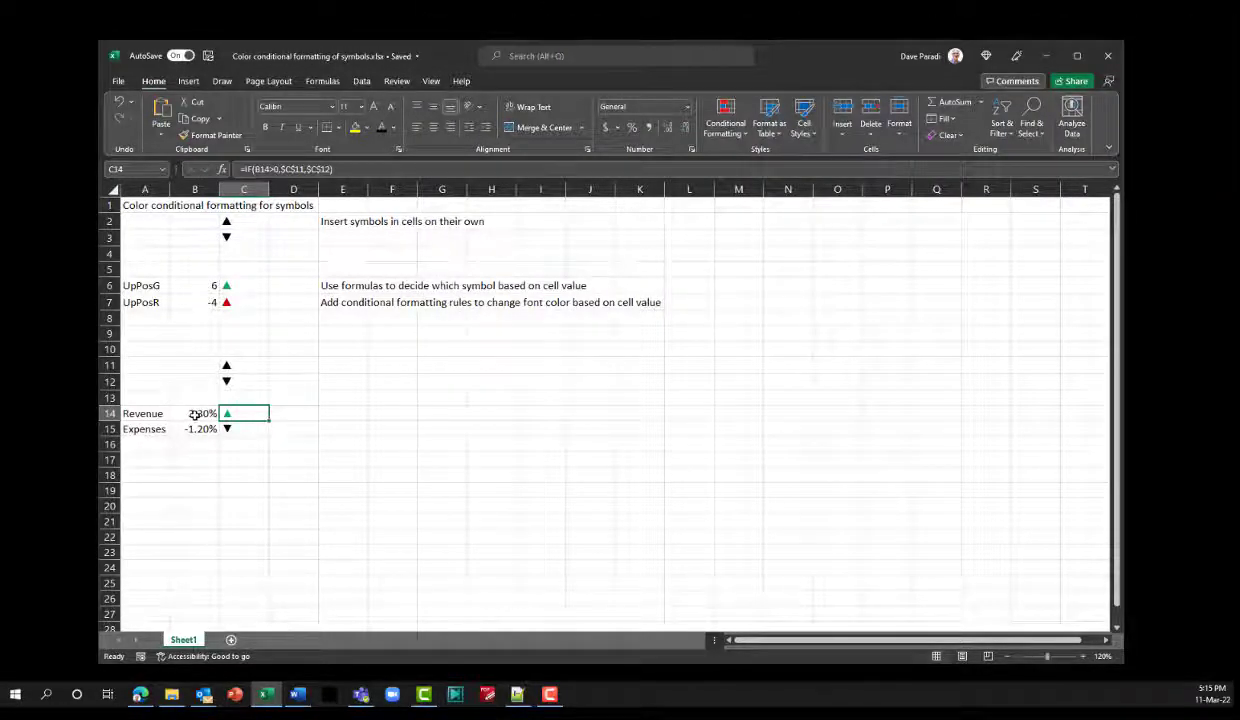
Step: Test the Revenue color rules by setting B14 to -2.3% and restoring it to 2.3%
click(195, 414)
text(-2.3)
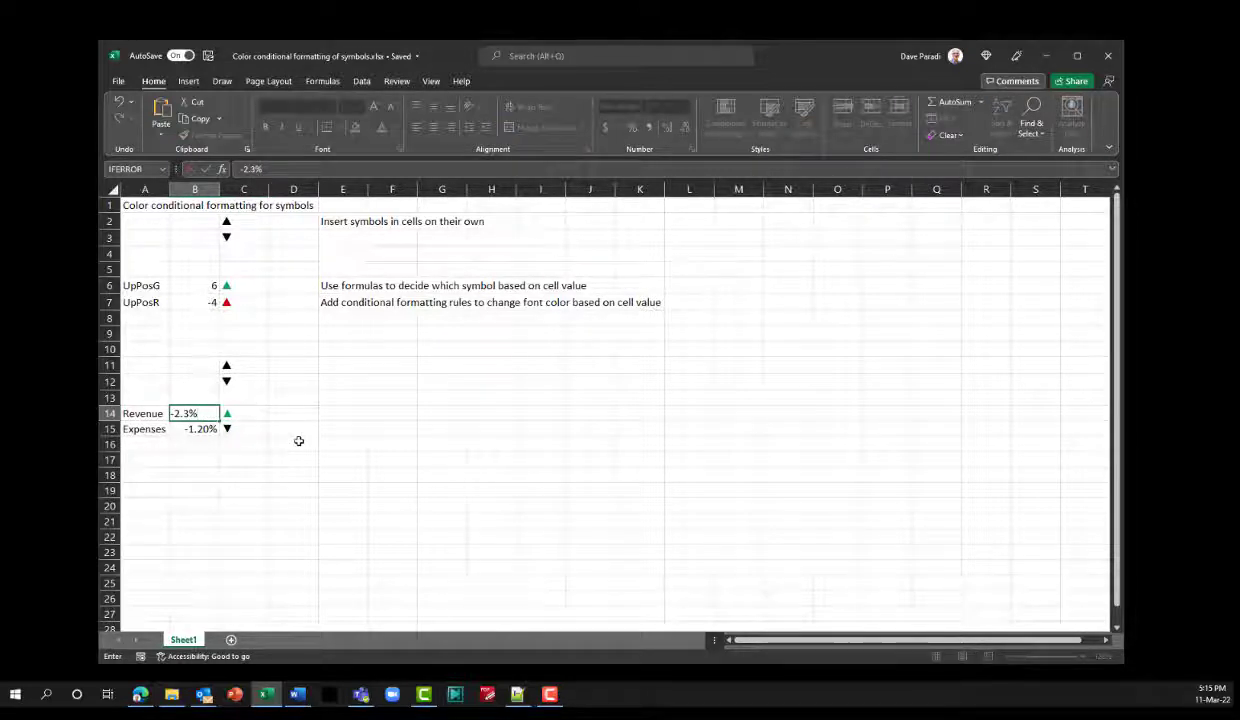
key(Return)
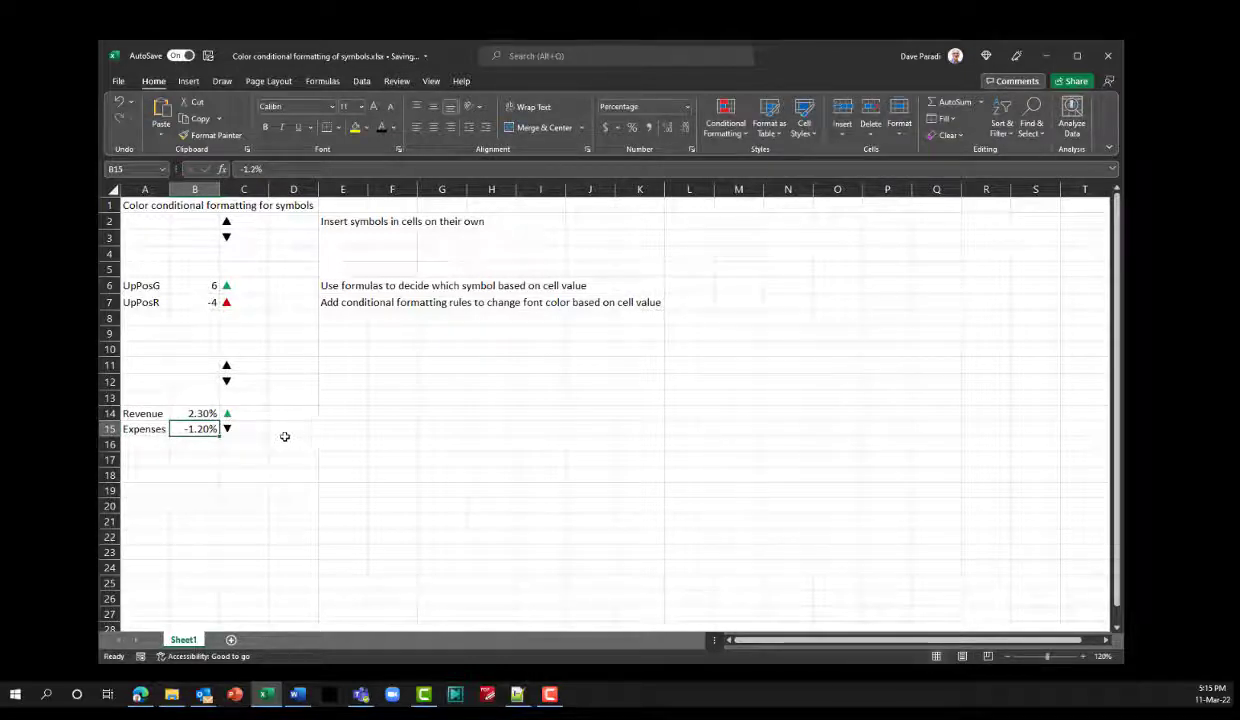
Step: Start a conditional formatting rule for the Expenses symbol in C15 that uses the formula =$B$15<0 to determine which cells to format
click(246, 428)
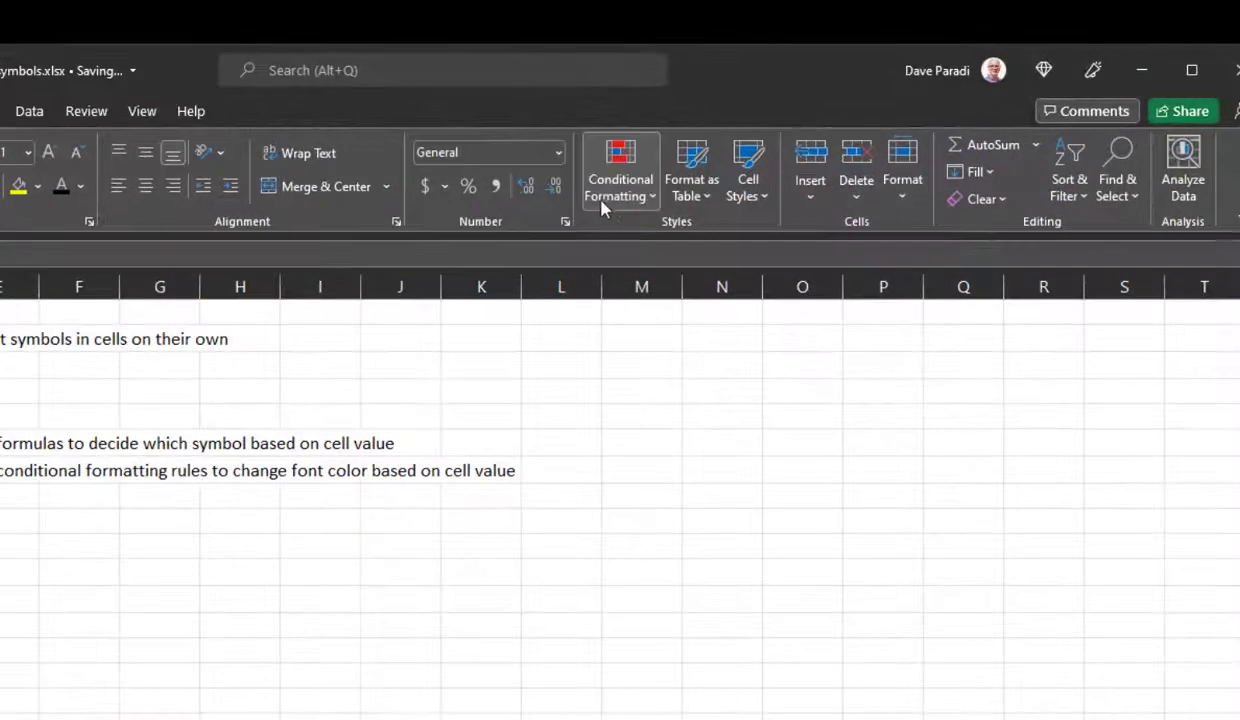
click(722, 133)
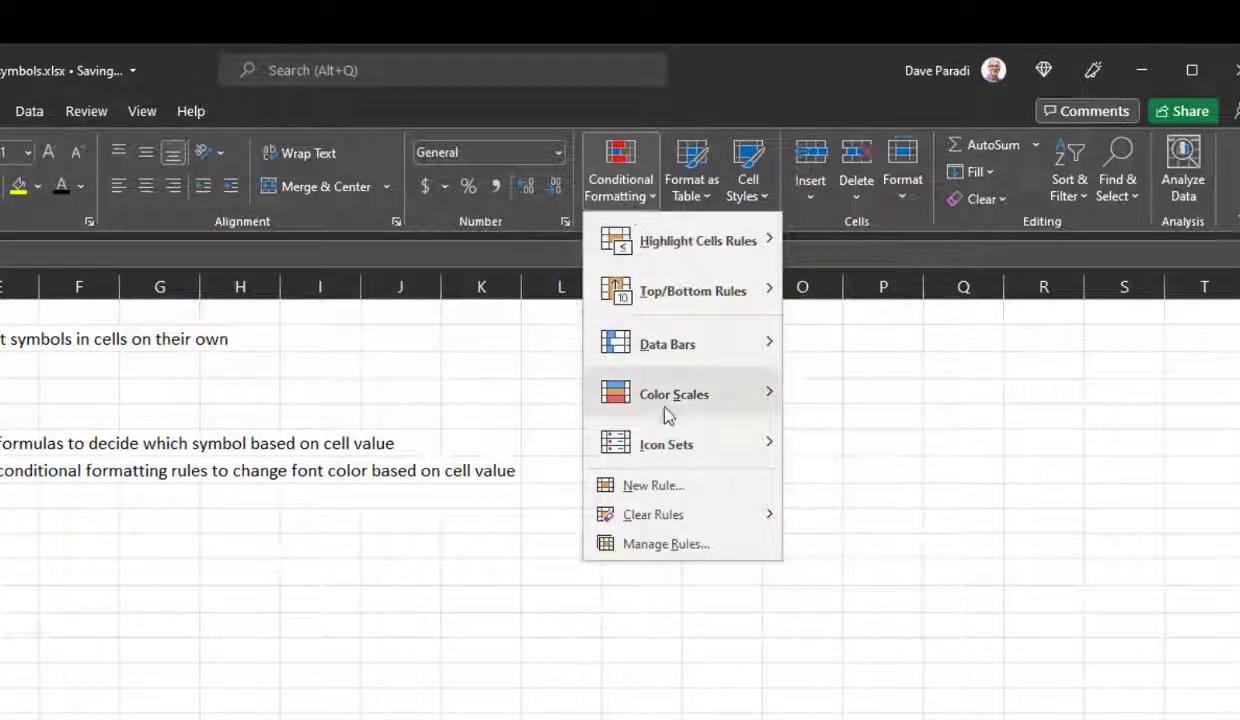
click(656, 486)
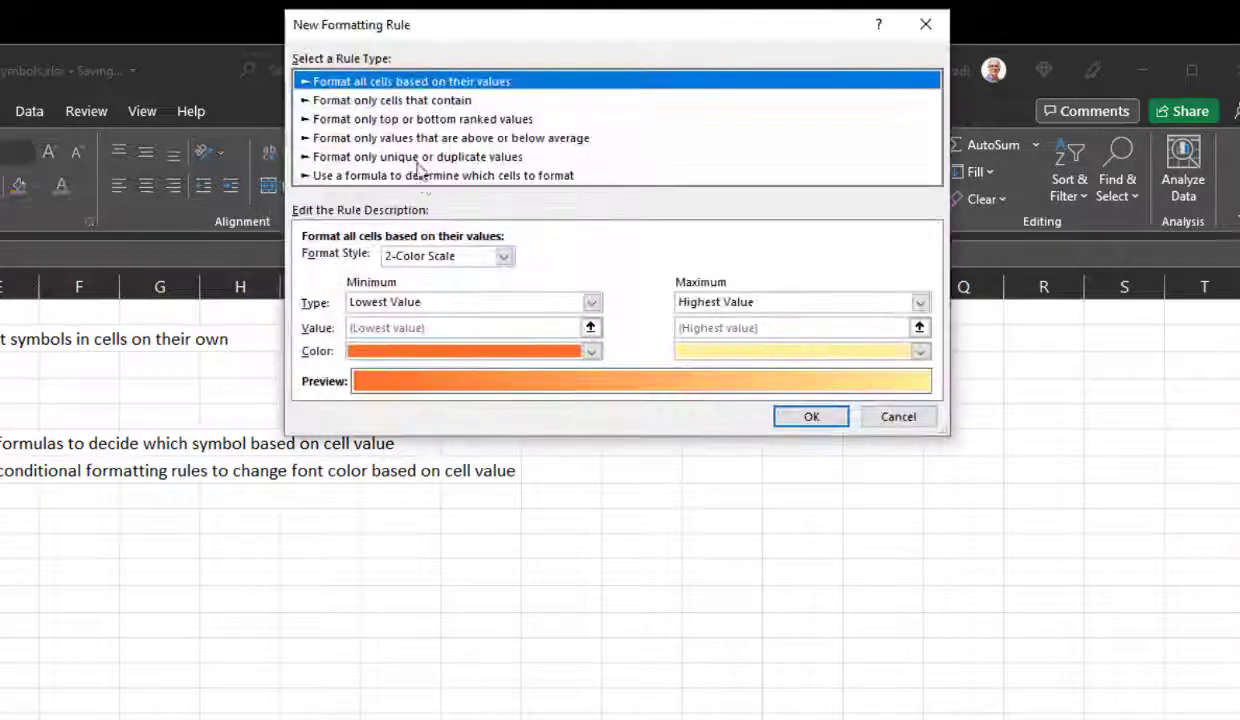
click(416, 176)
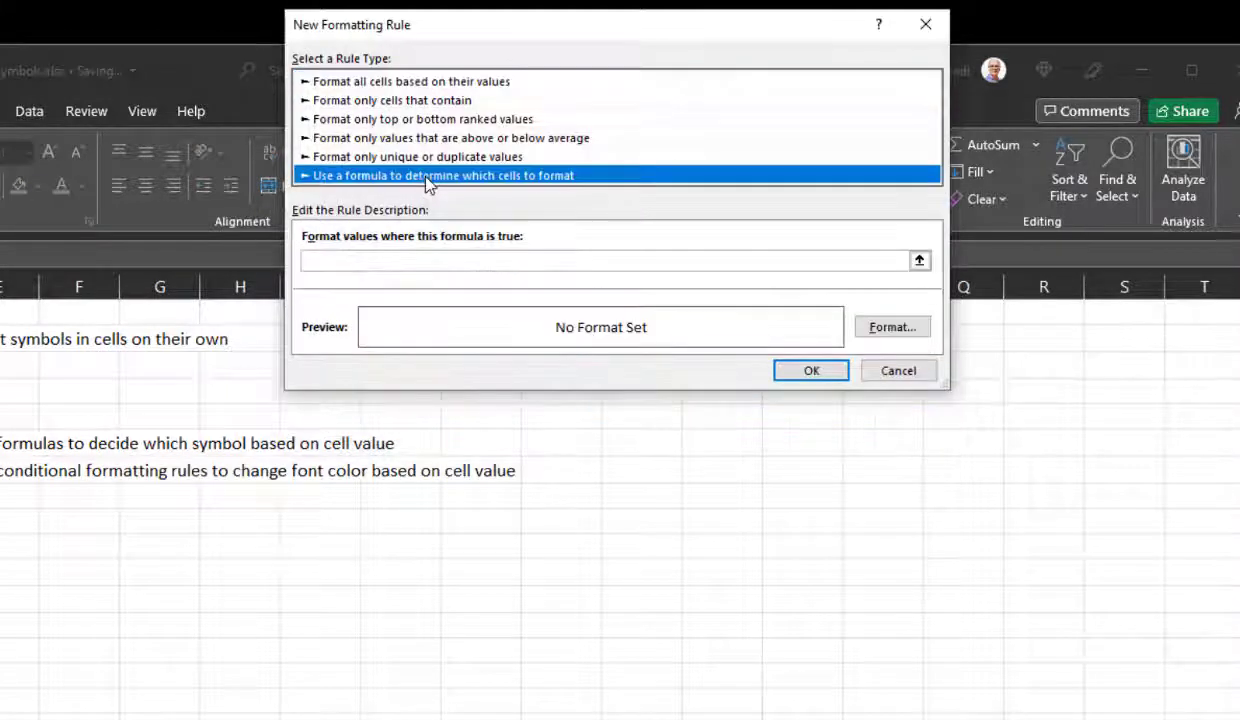
click(373, 260)
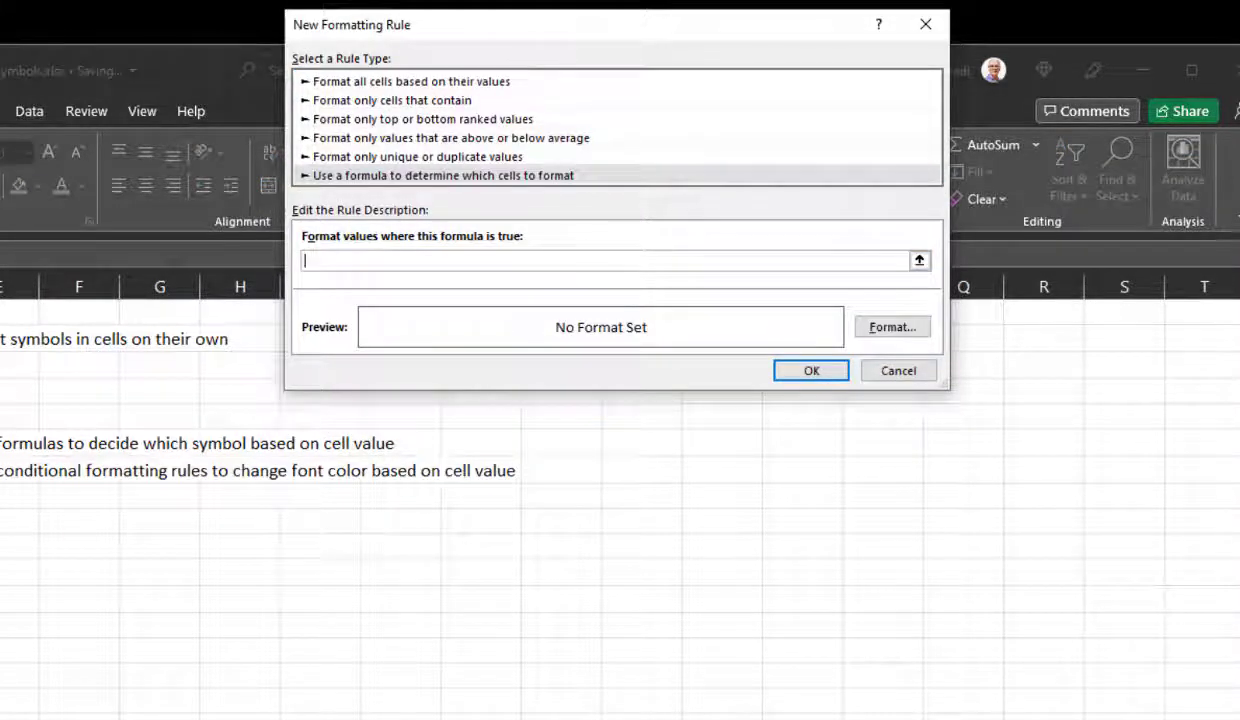
click(3, 590)
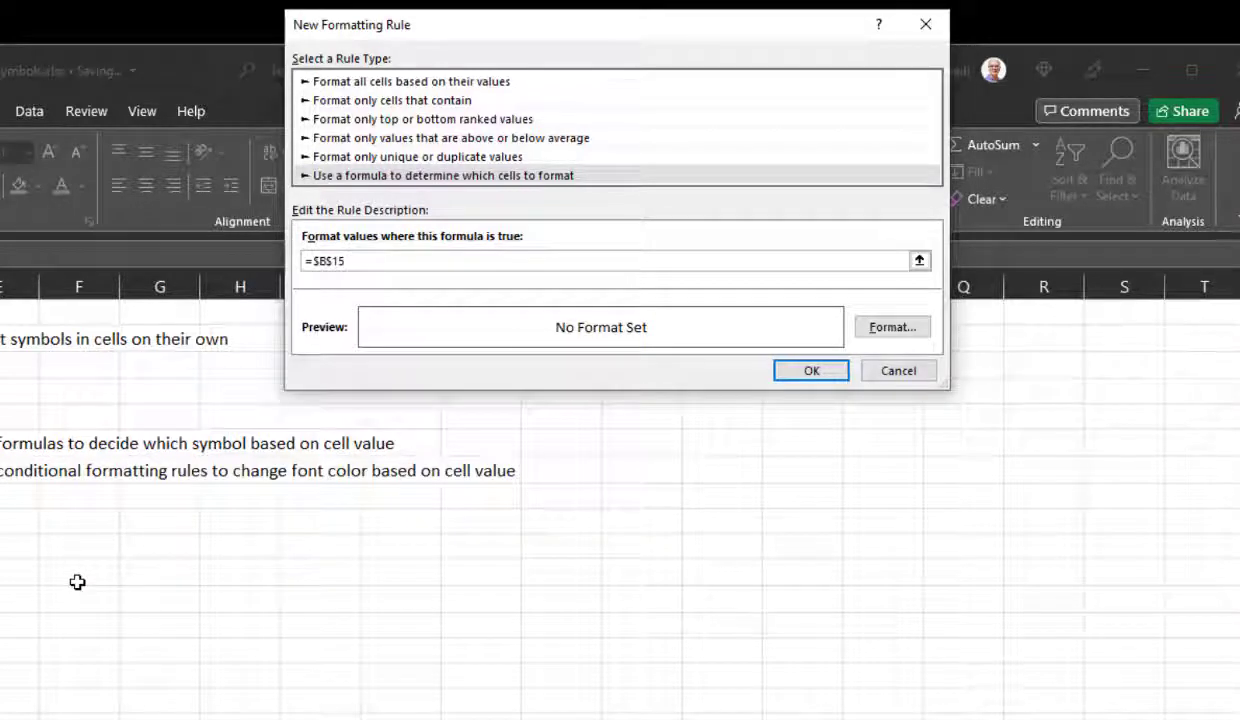
text(<0)
Step: Give the =$B$15<0 rule for C15 a standard green font color and apply the rule
click(884, 332)
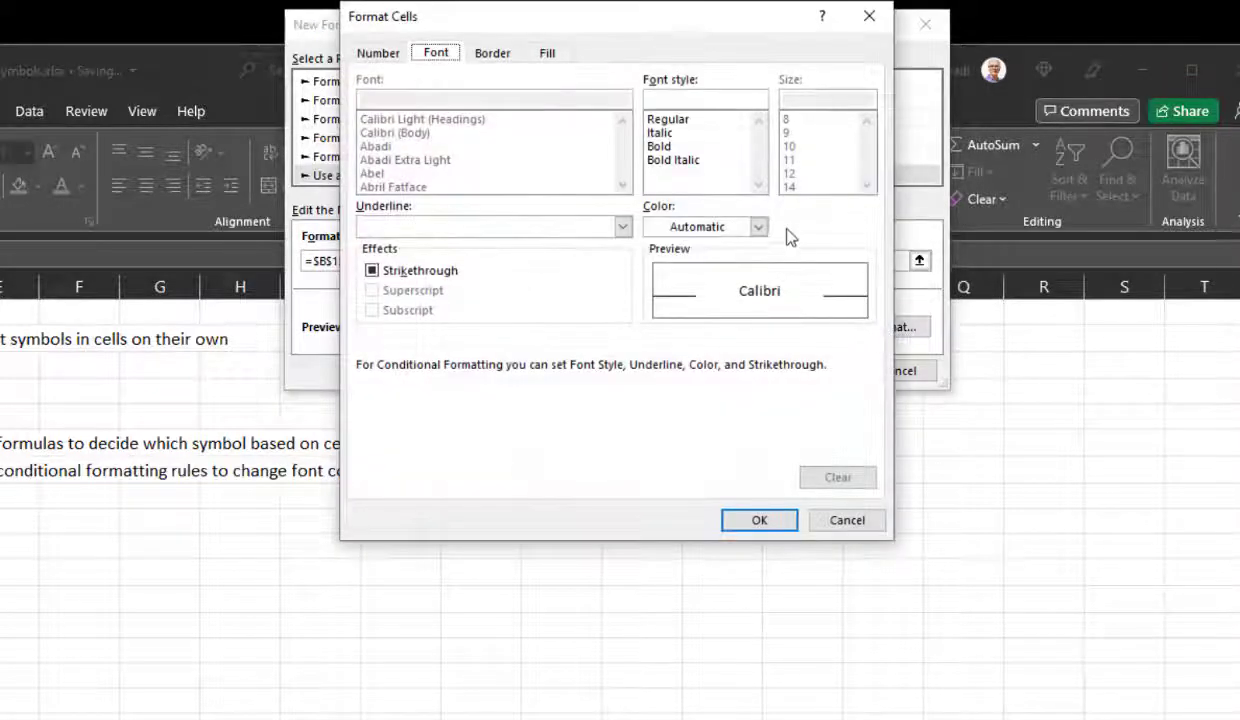
click(760, 228)
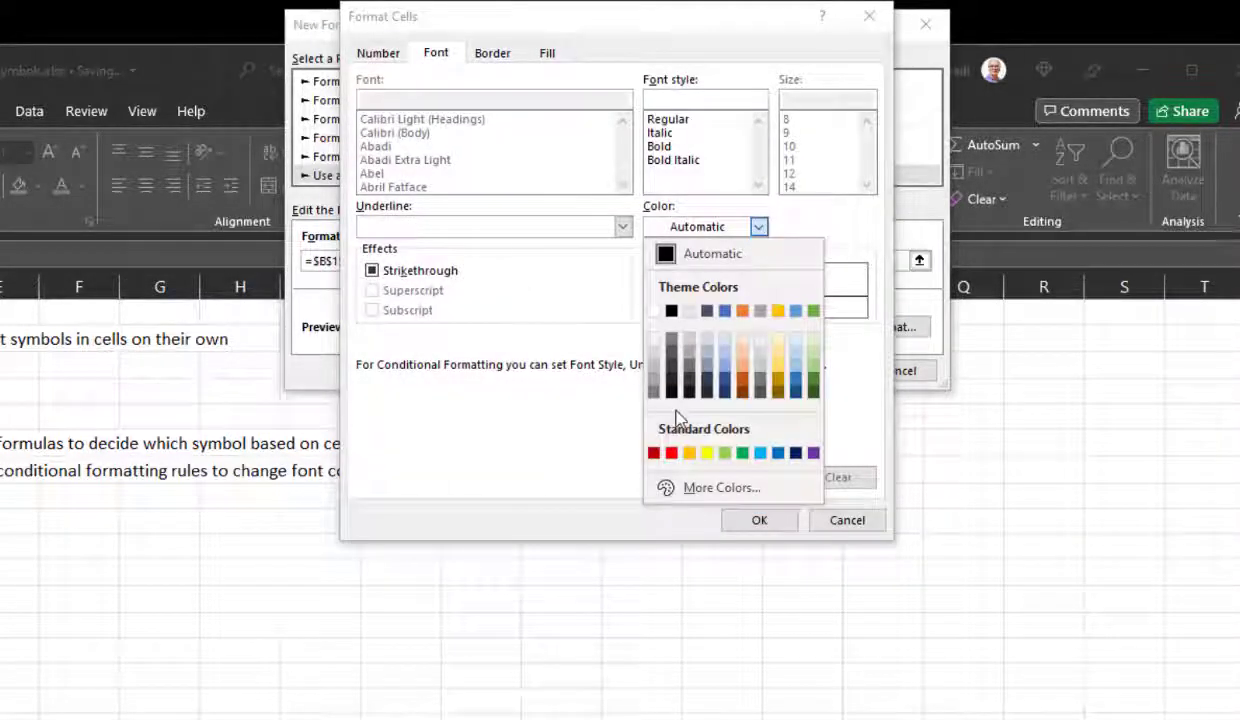
click(742, 454)
click(759, 520)
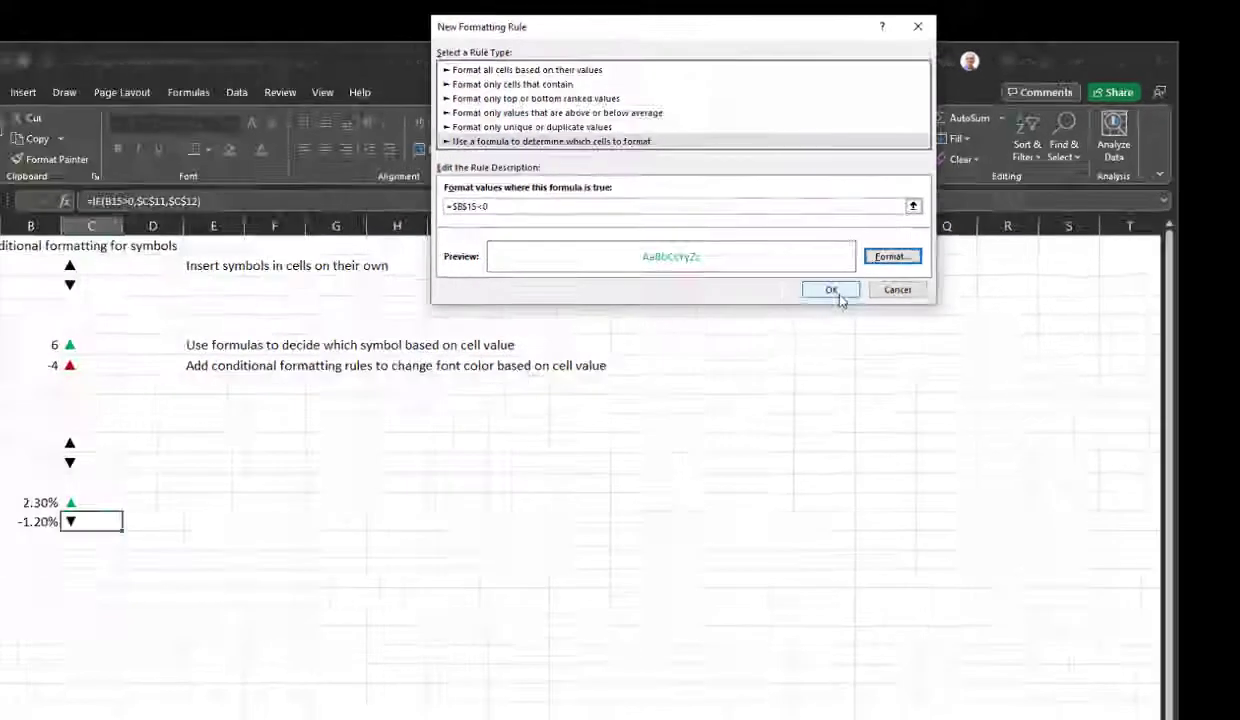
click(836, 292)
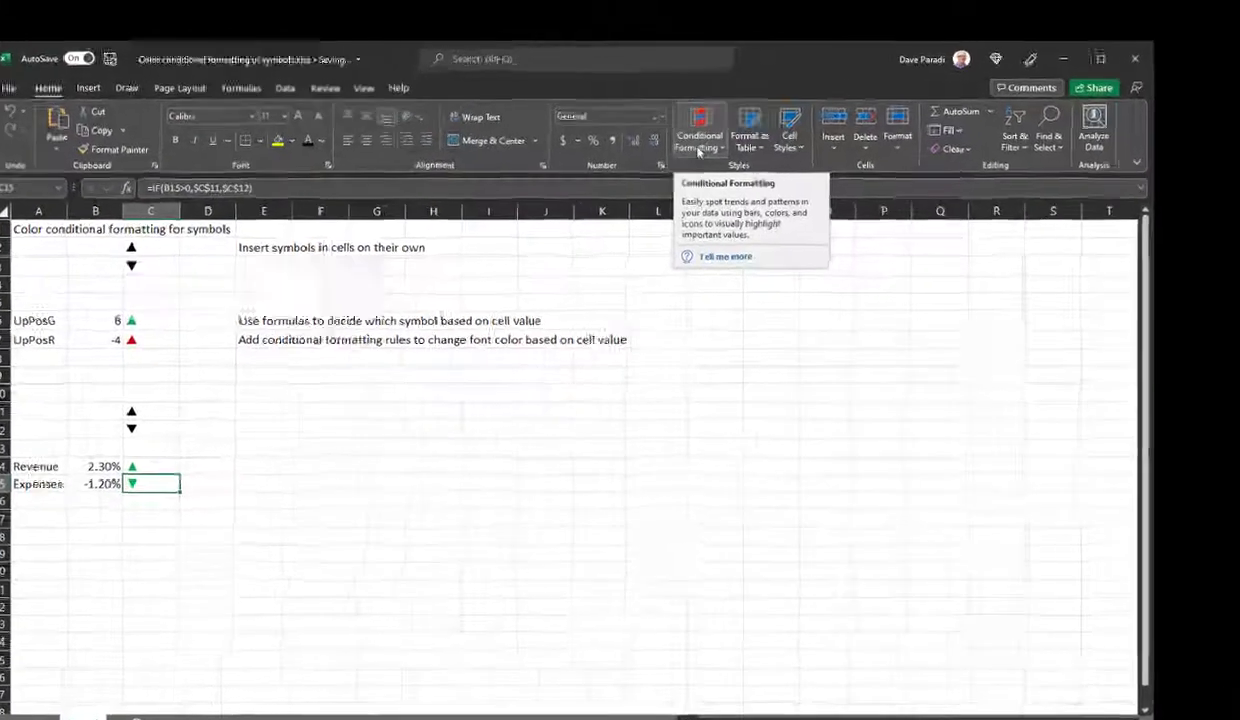
Step: Start a second conditional formatting rule for cell C15 that uses the formula =$B$15>0 to determine which cells to format
click(724, 130)
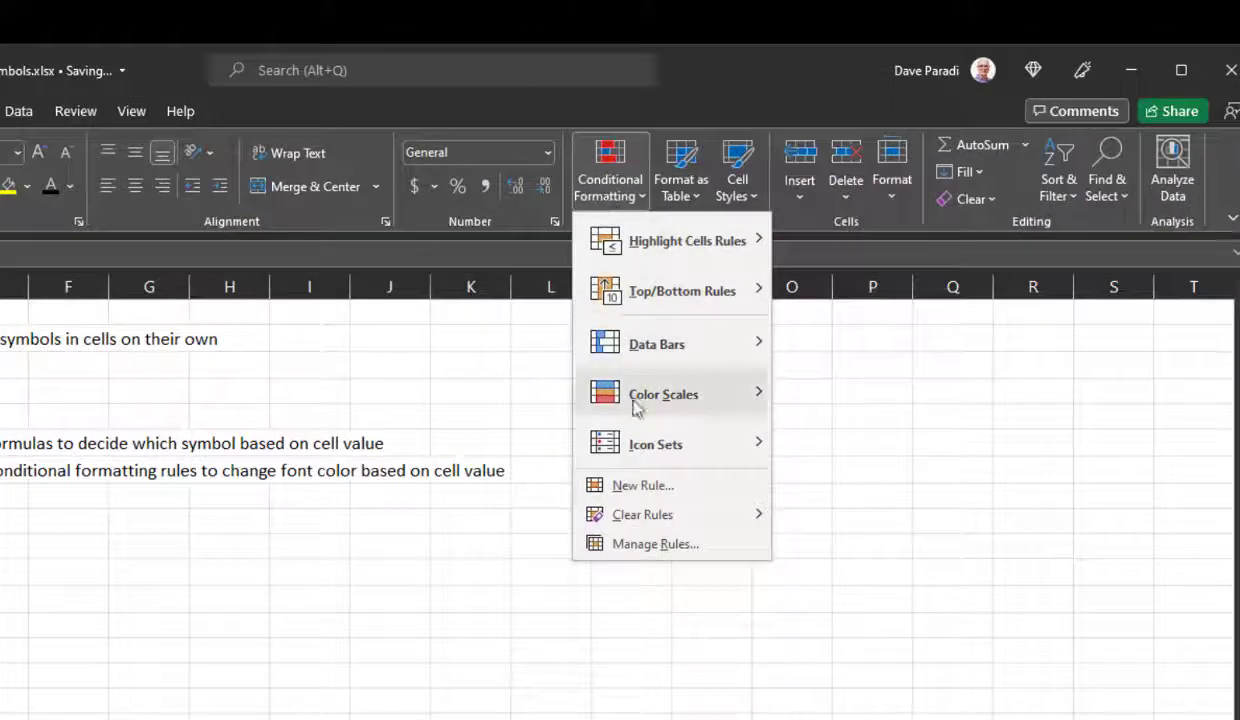
click(632, 486)
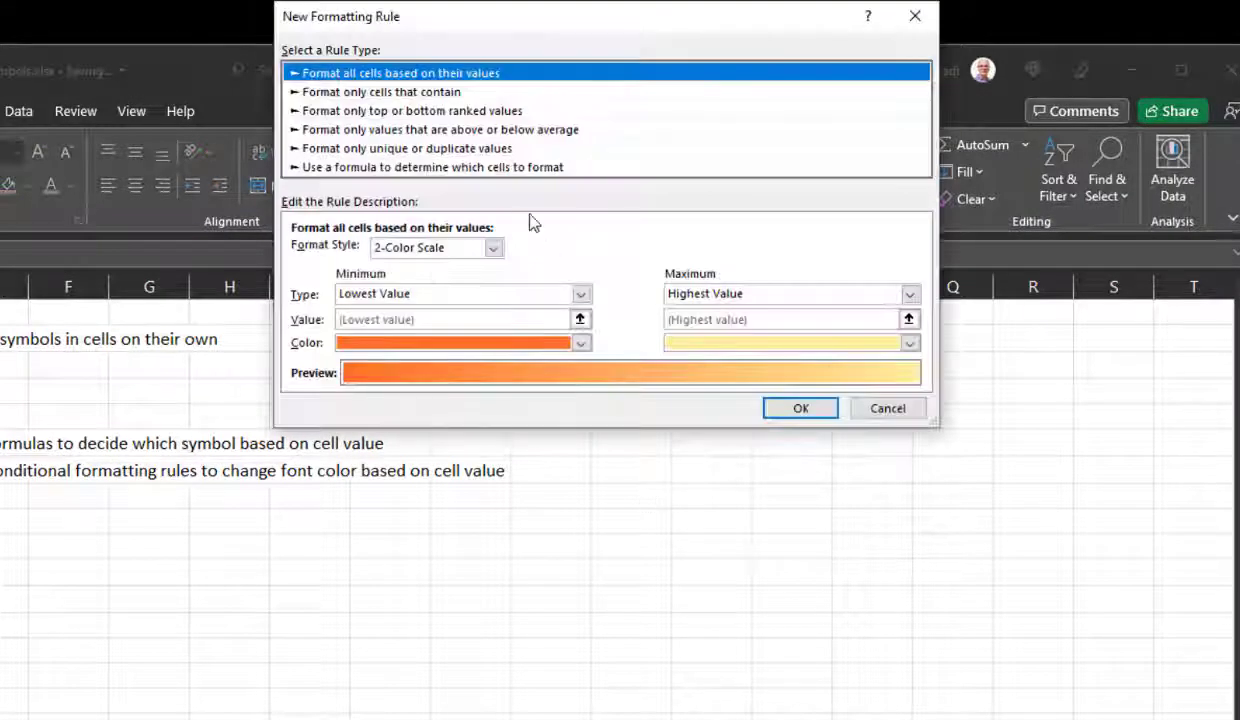
click(508, 167)
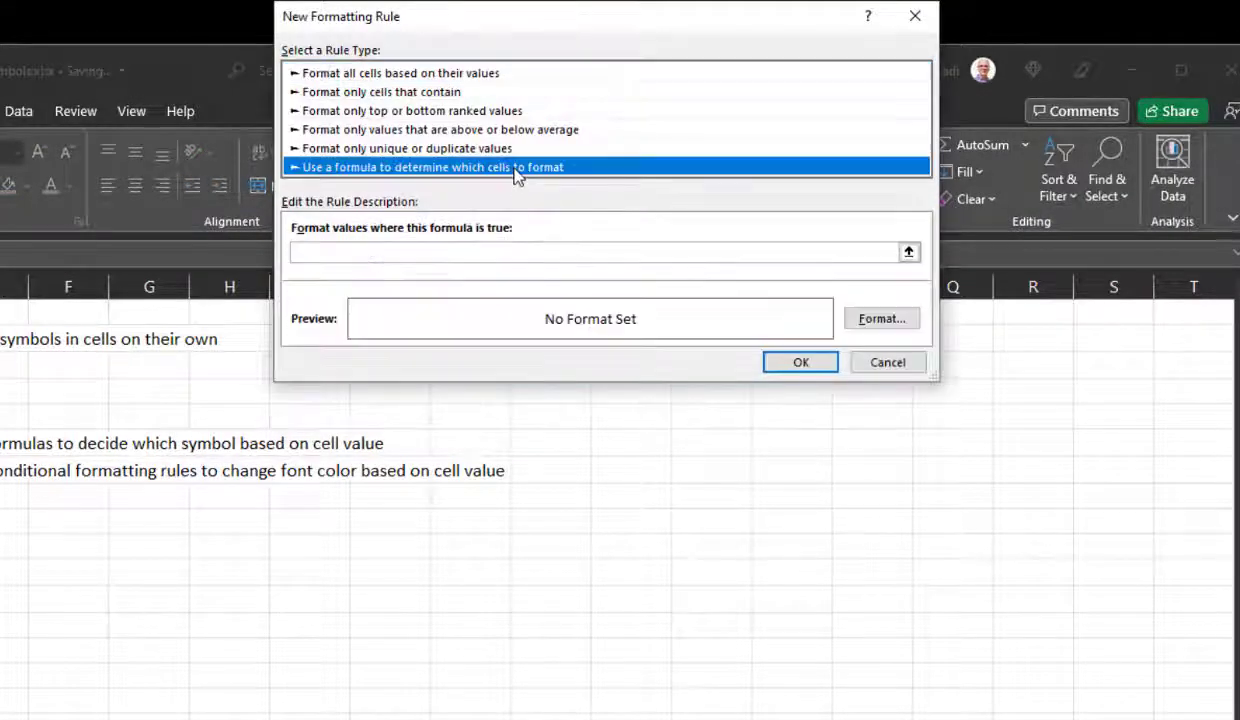
click(343, 251)
text(=$B$15>0)
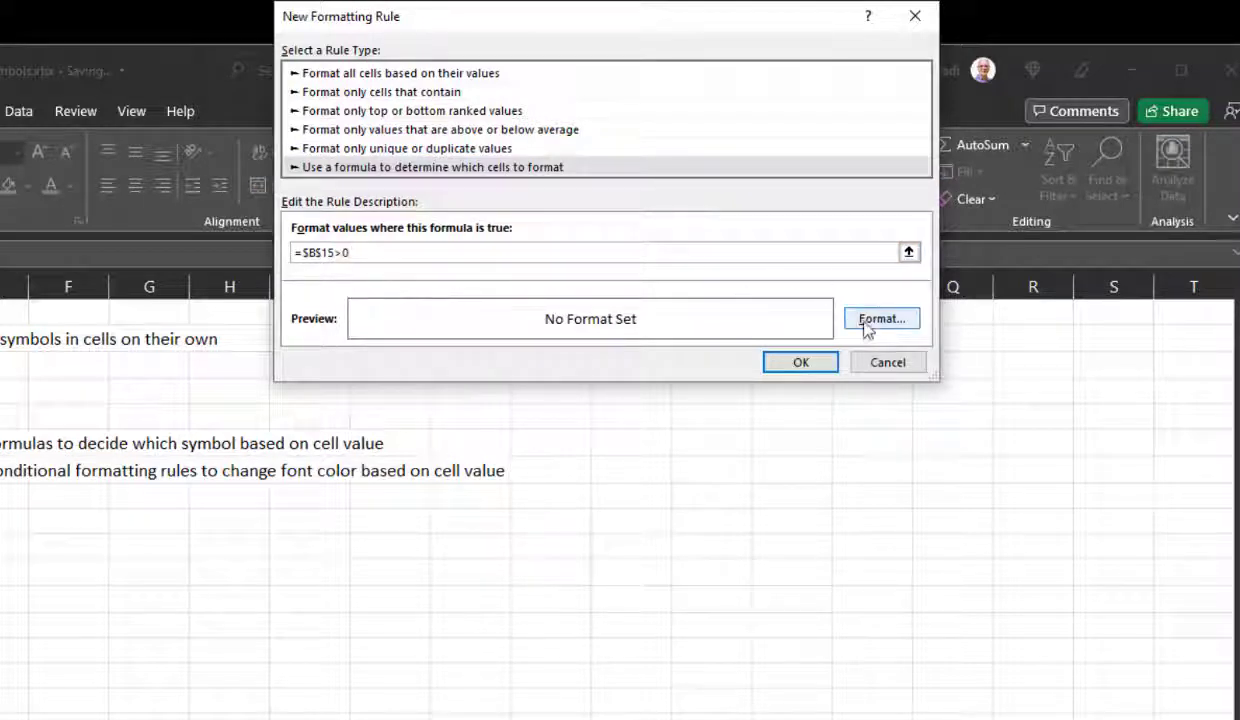
Step: Give the =$B$15>0 rule for C15 a dark red font color and apply the rule
click(866, 322)
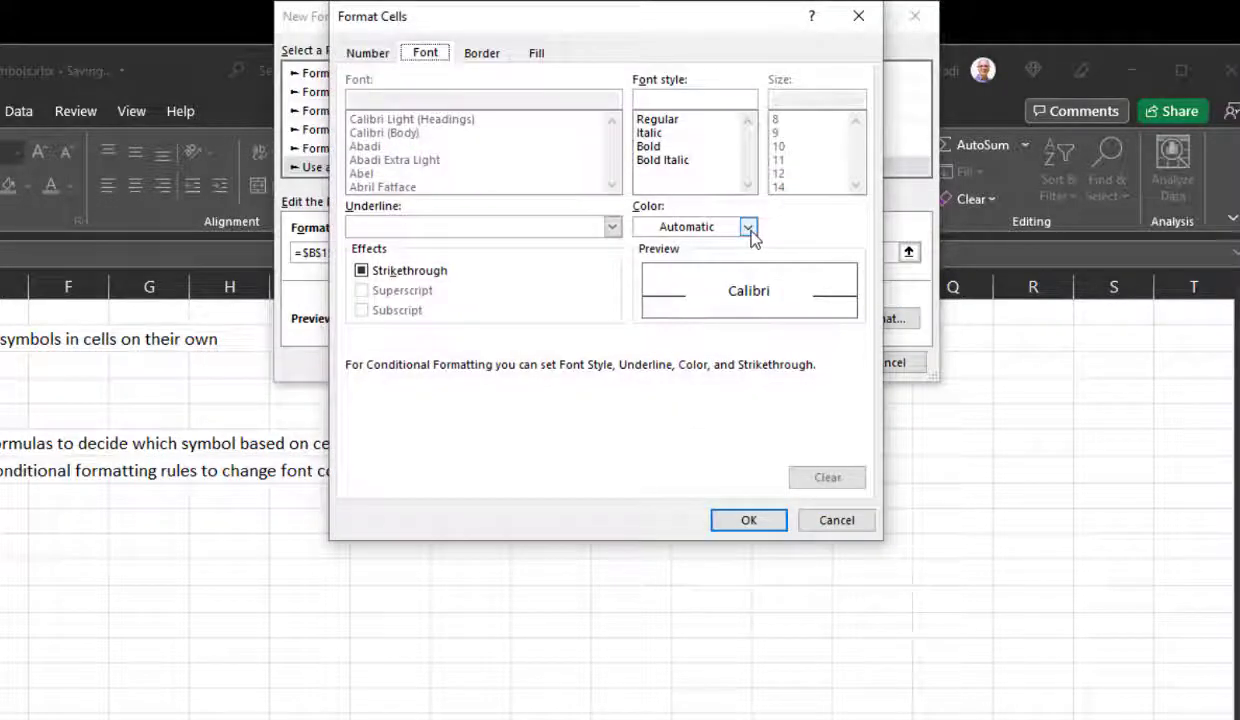
click(748, 229)
click(643, 452)
click(730, 521)
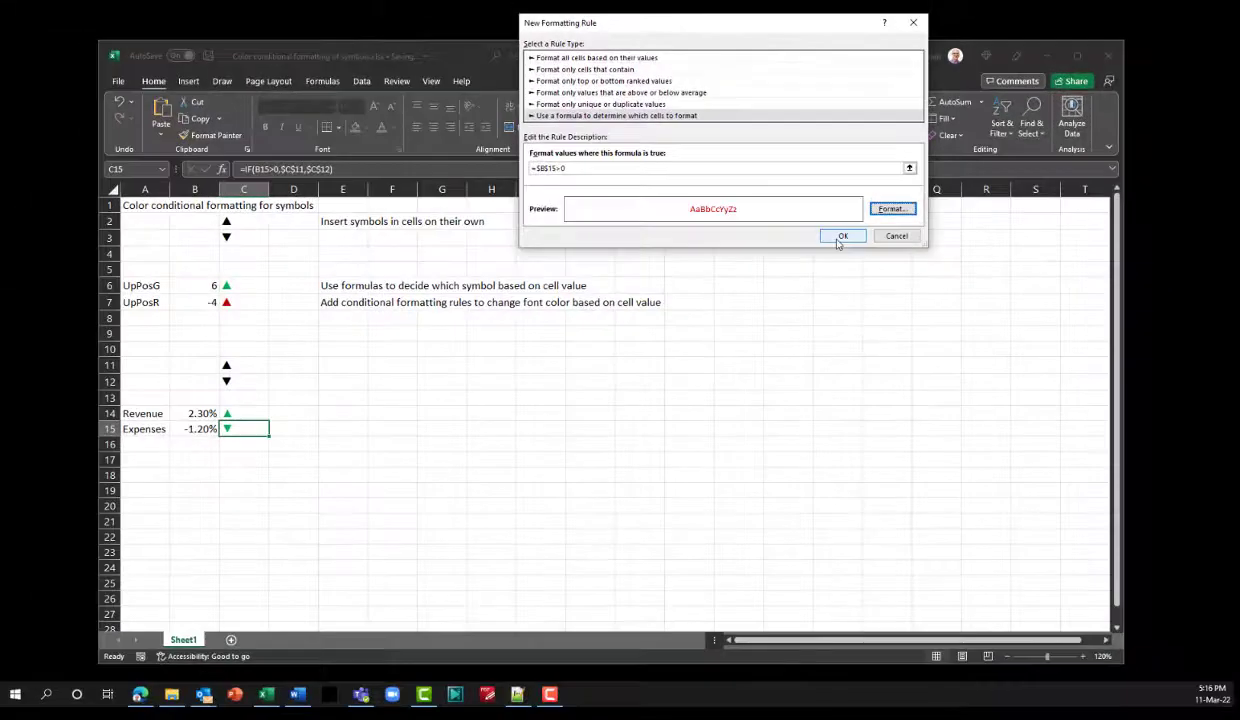
click(841, 236)
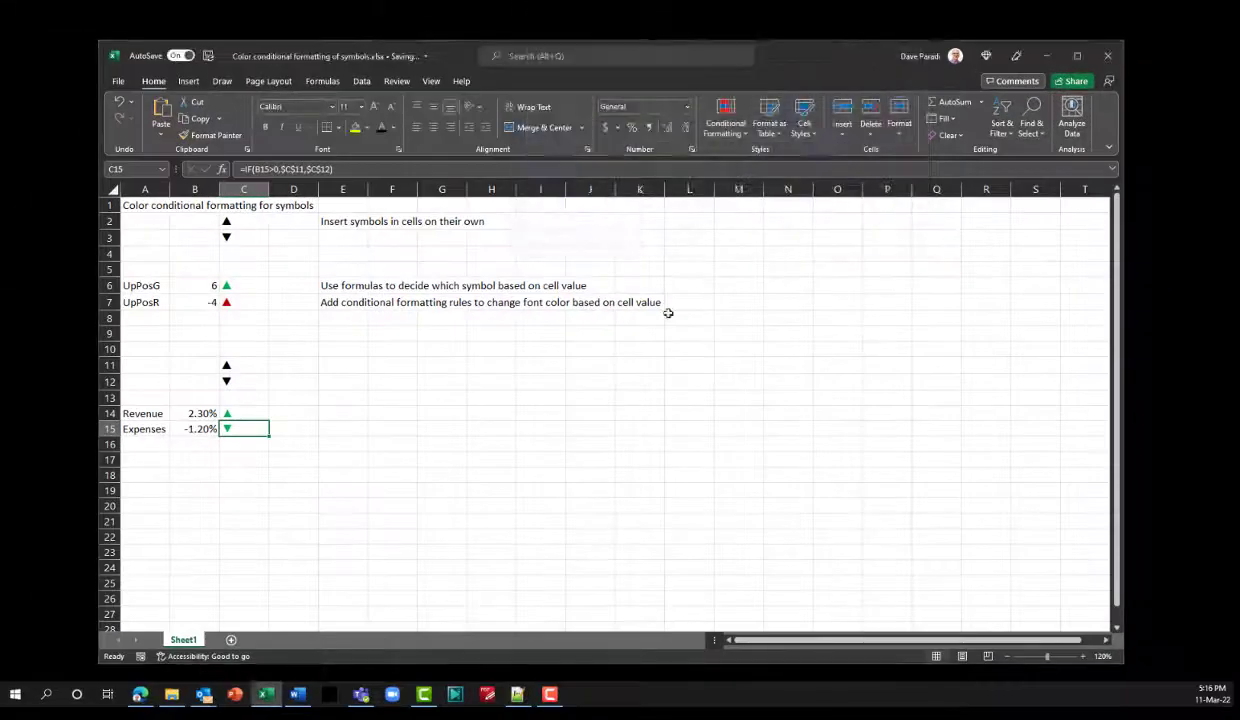
Step: Change the Expenses value in cell B15 to 1.2% to test the color rules
click(195, 426)
text(1.2)
key(Return)
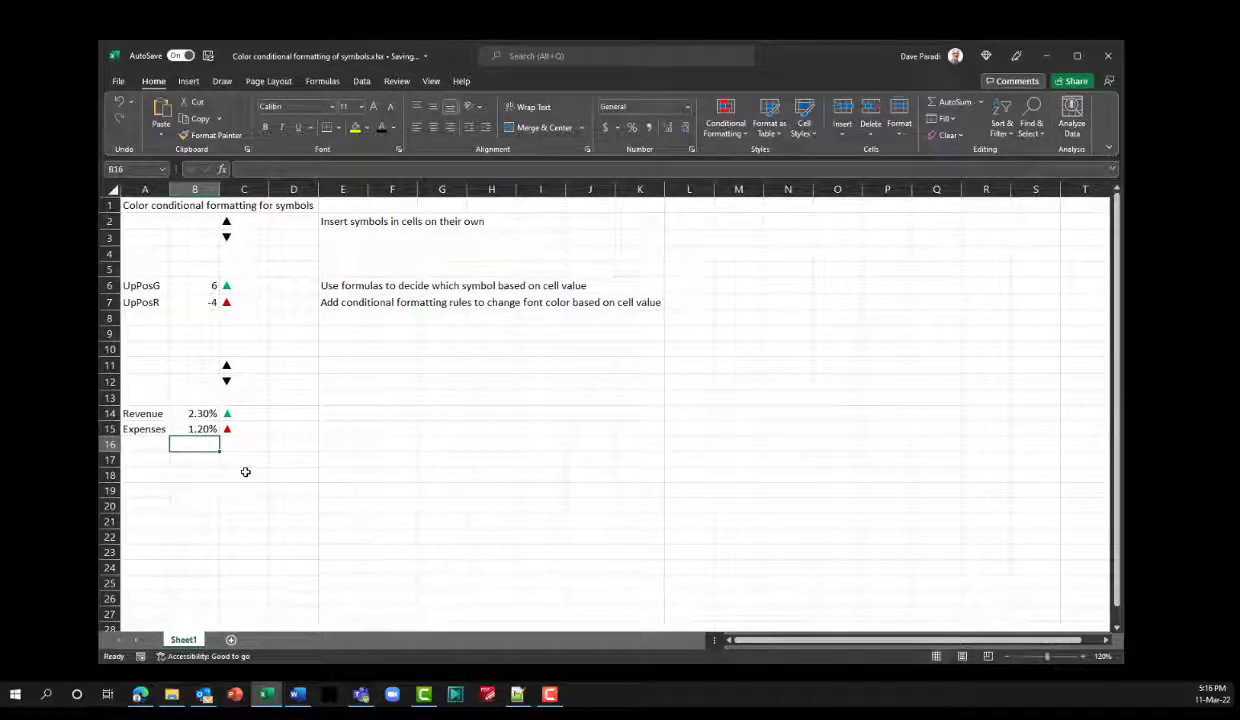
Step: Review the conditional formatting rules that apply to the Revenue symbol in C14, then close the rules list
click(241, 416)
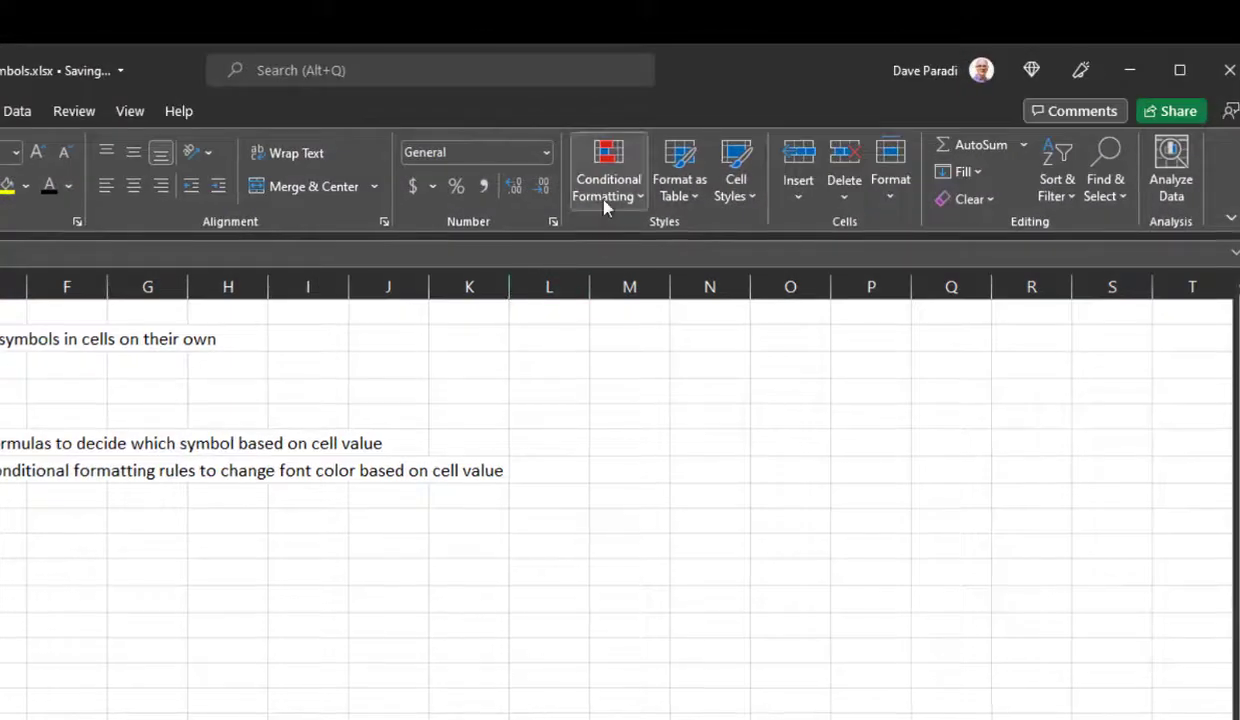
click(603, 205)
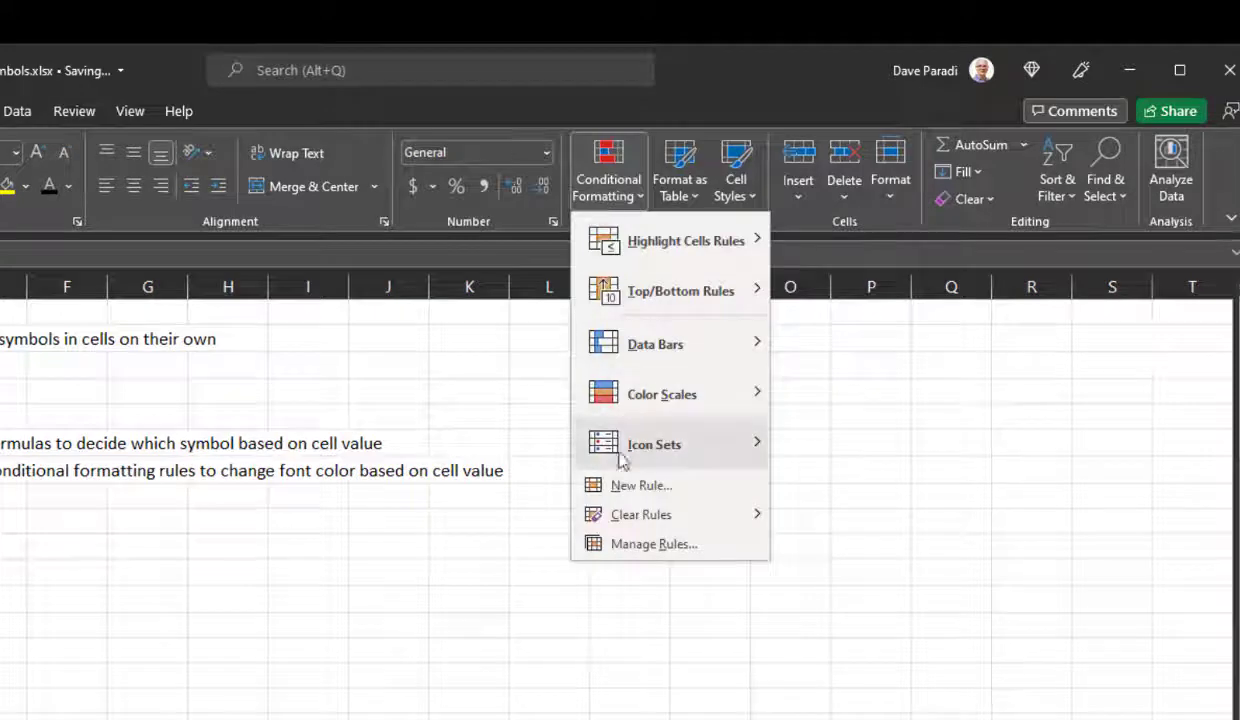
click(645, 546)
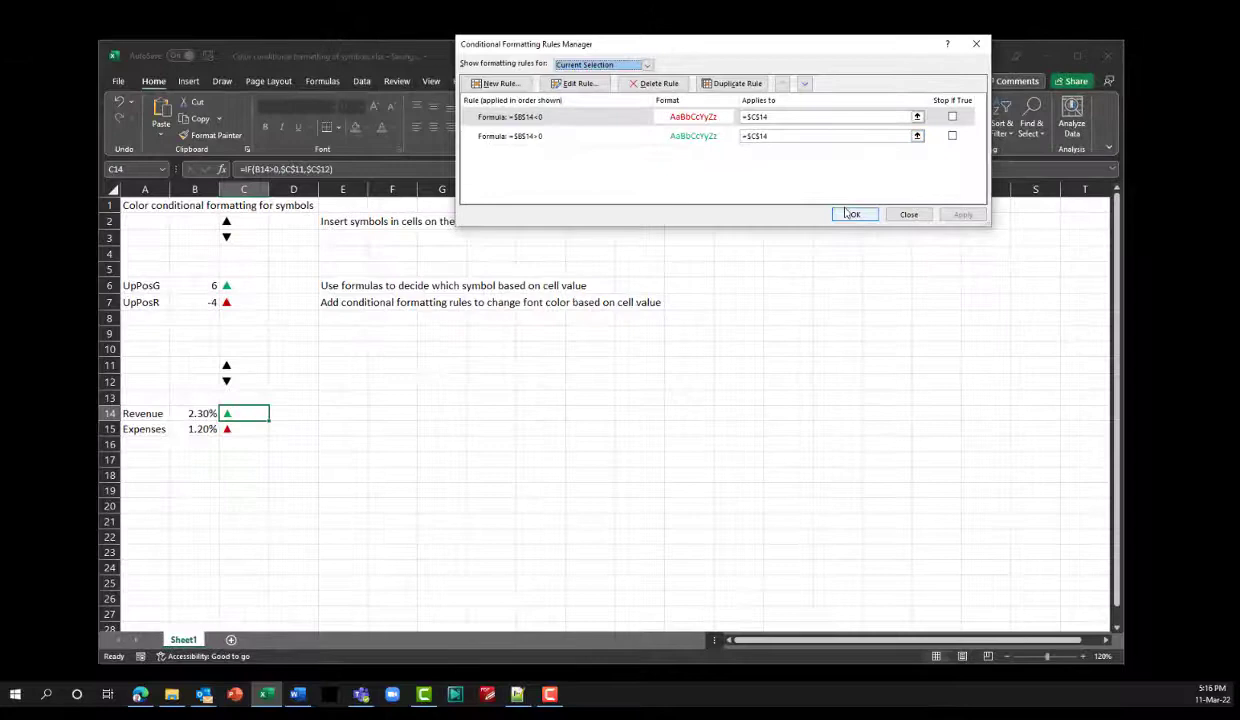
click(852, 215)
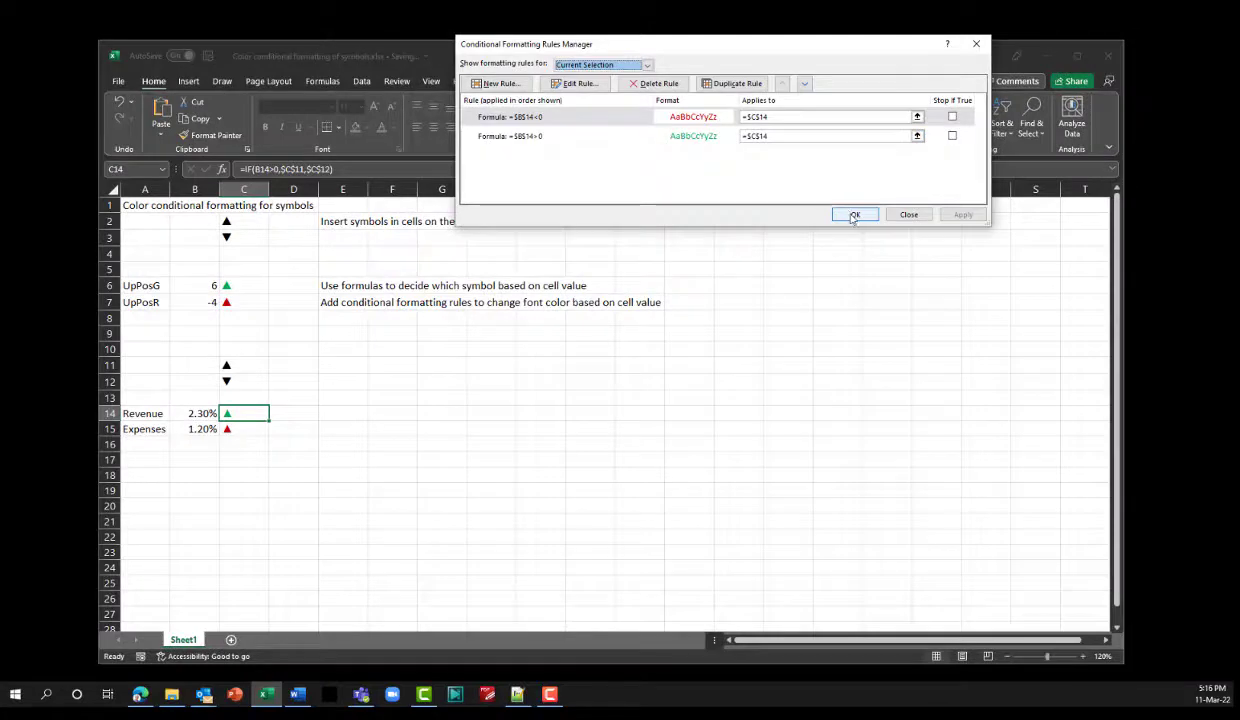